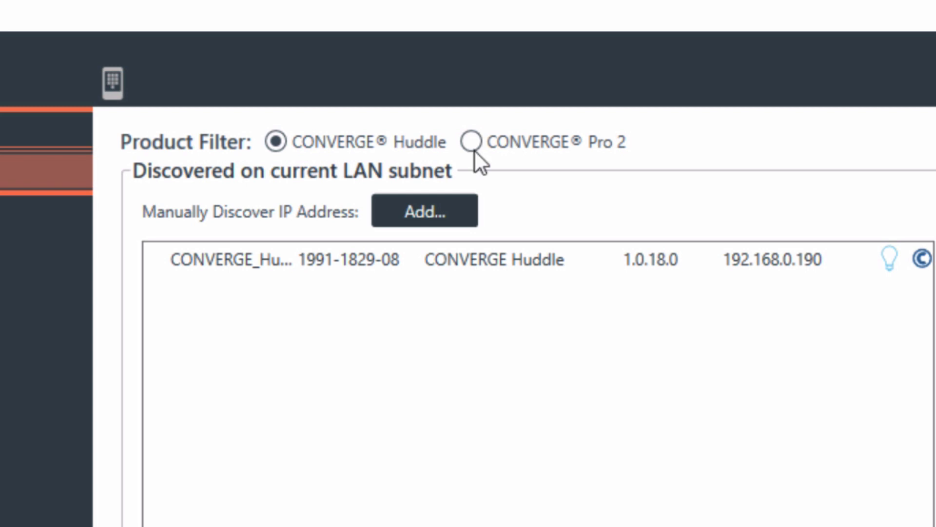
Glance at the Pro 2 device list, then select the discovered CONVERGE Huddle device
click(471, 145)
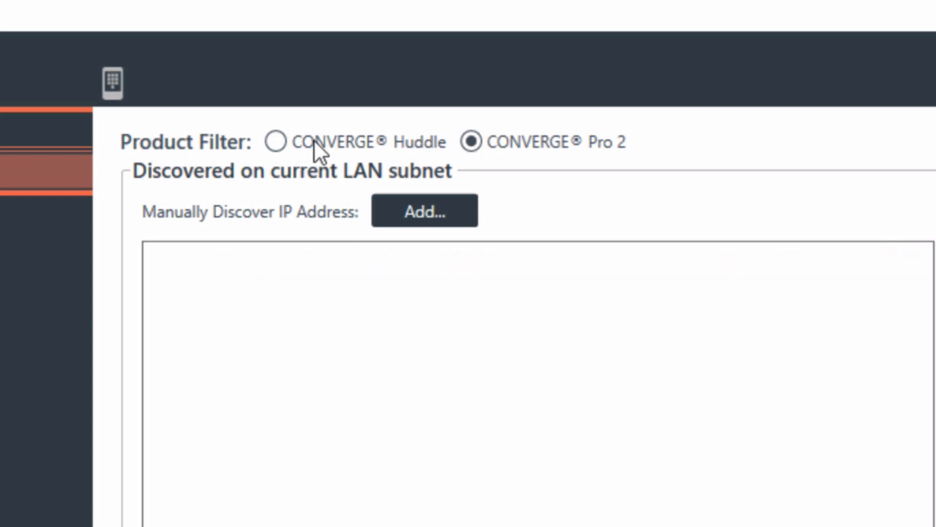
click(276, 142)
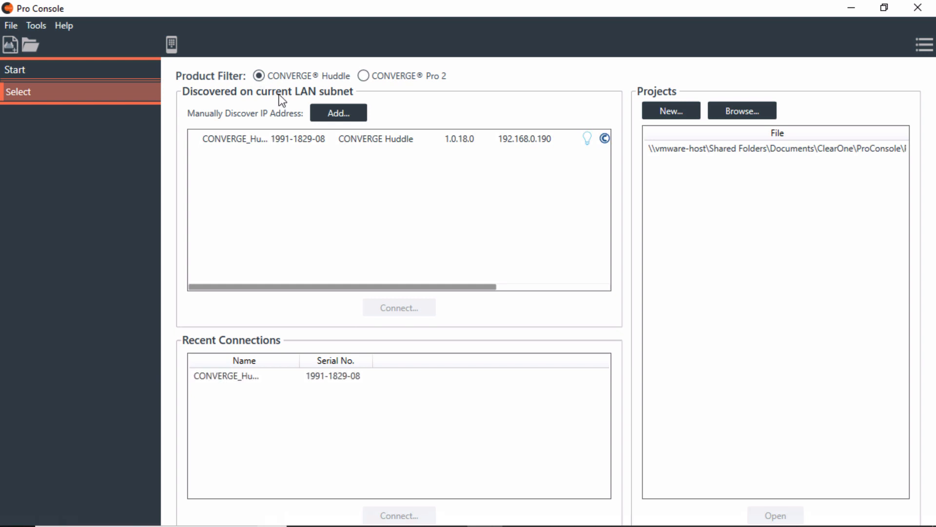
click(291, 141)
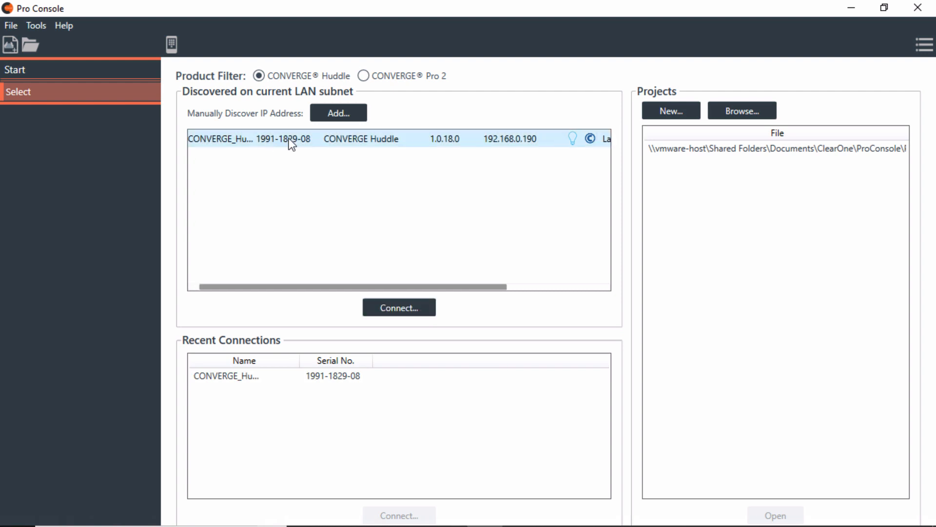
Begin connecting to the Huddle, enter the device username and password, then cancel that attempt
click(399, 306)
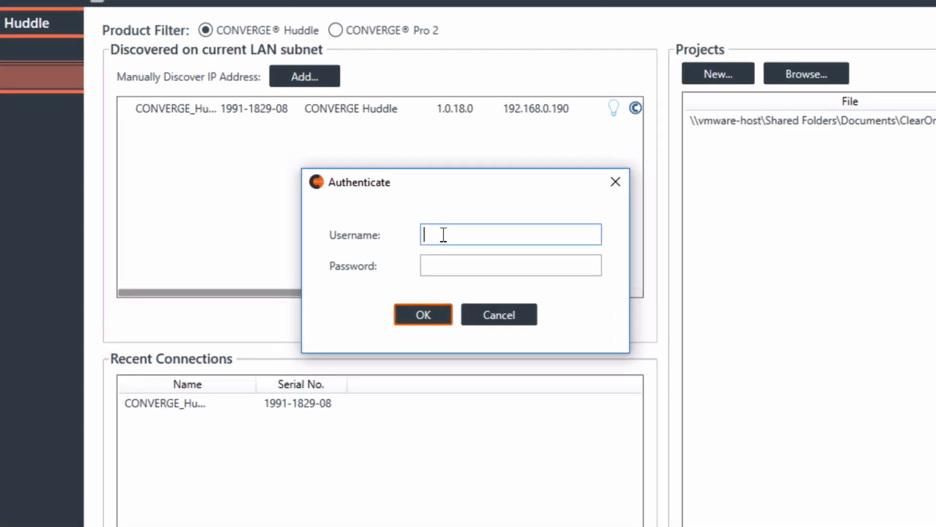
text(clearone)
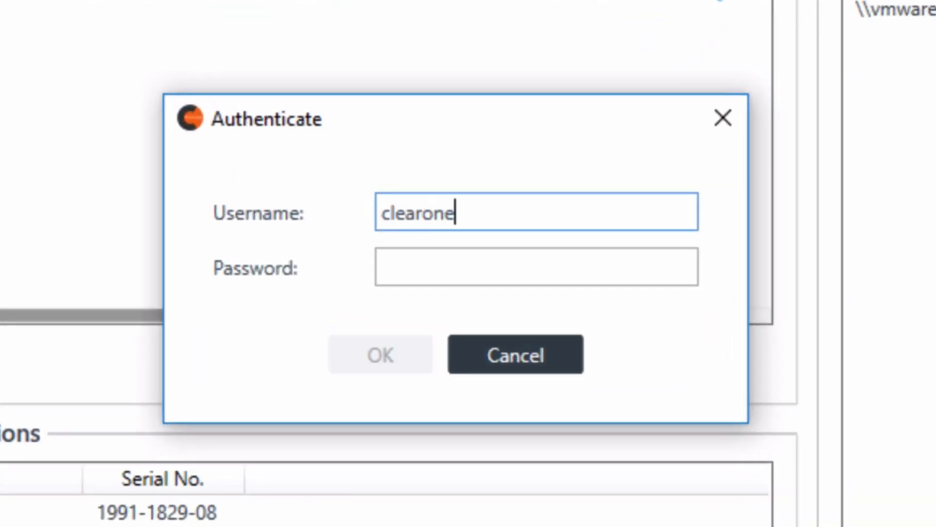
key(Tab)
text(clearone)
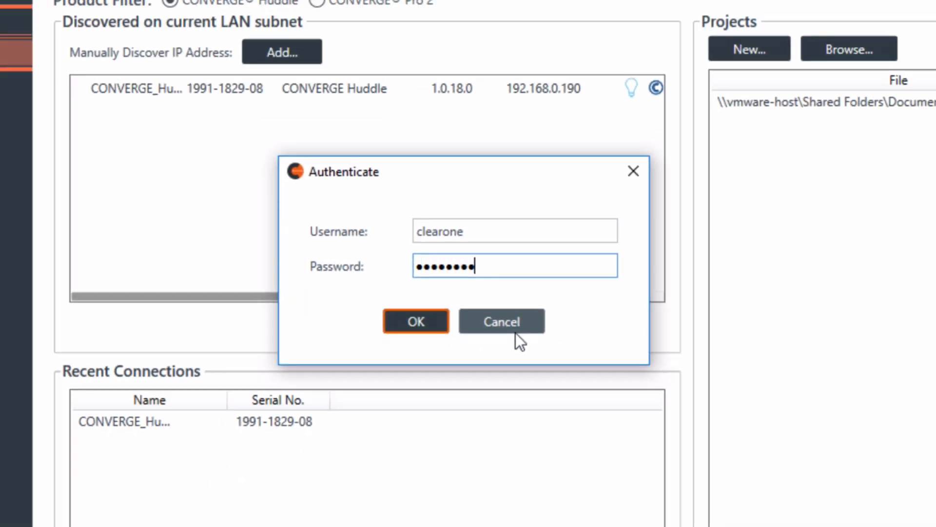
click(523, 356)
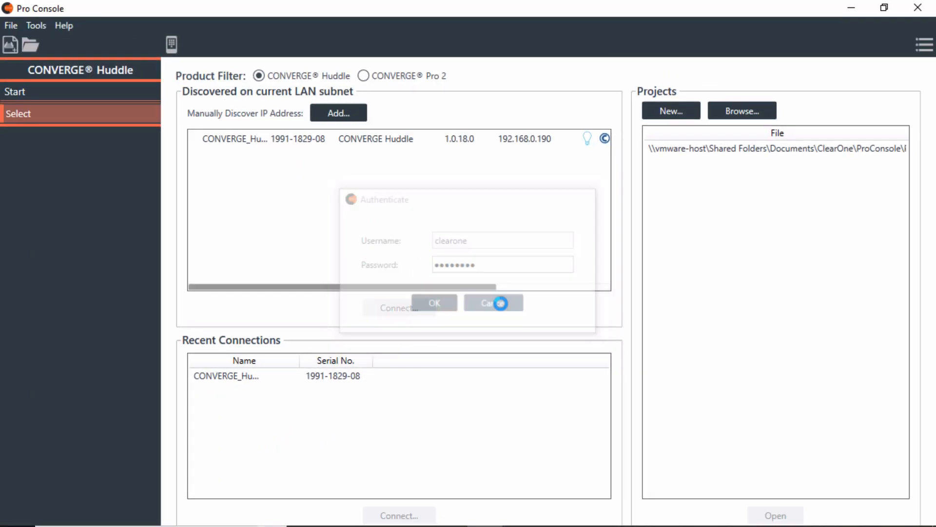
Reselect the Huddle, connect again and submit the login credentials
click(356, 142)
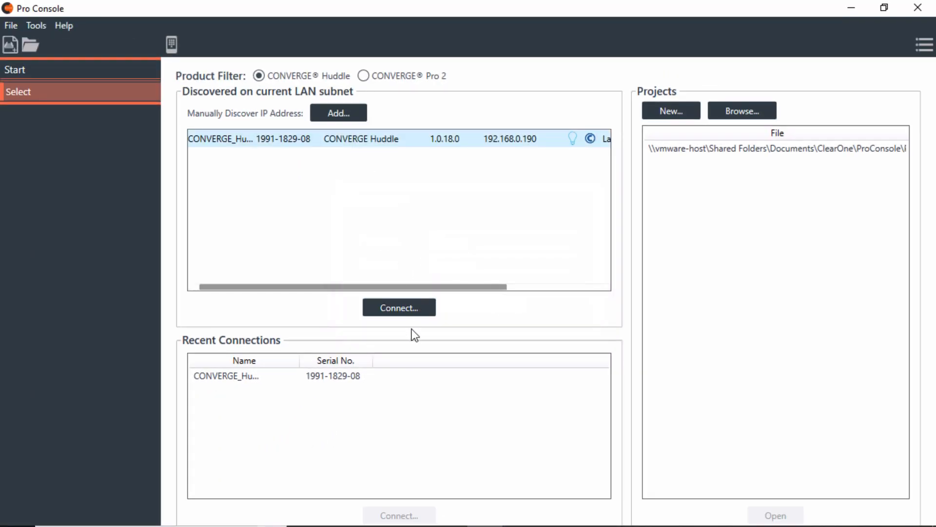
click(405, 305)
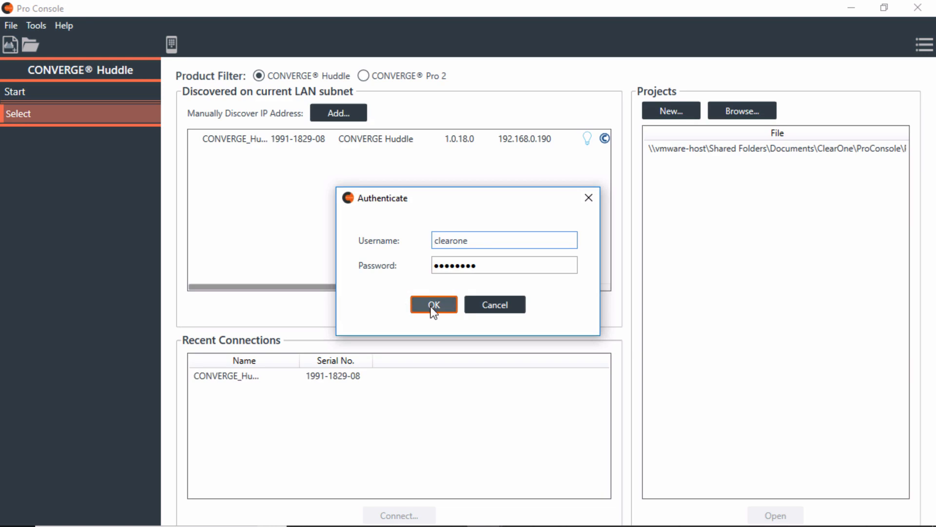
click(432, 307)
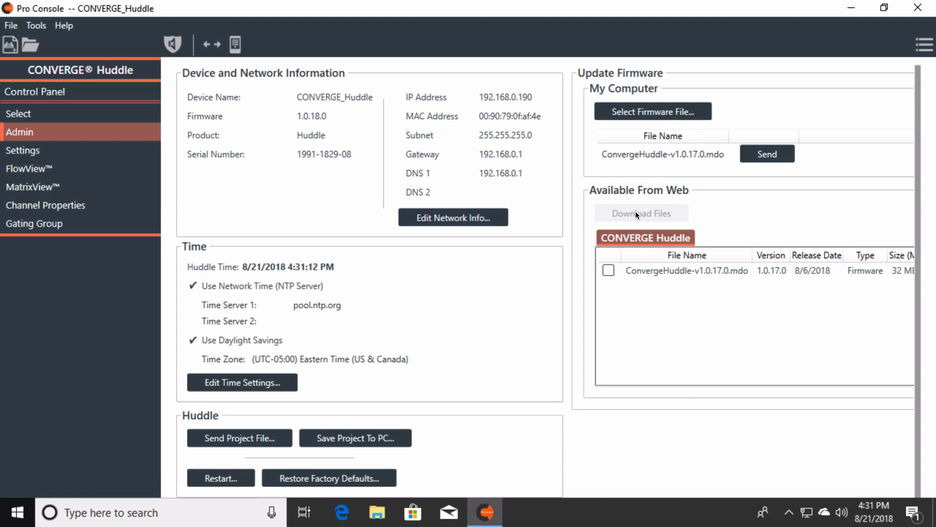
Tick the v1.0.17.0 firmware file, download it from the web, then untick it
click(608, 272)
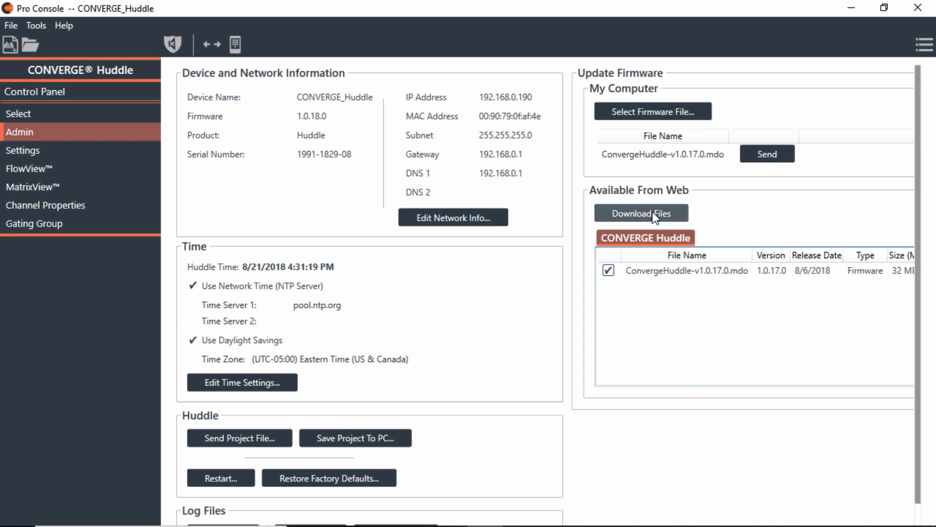
click(767, 153)
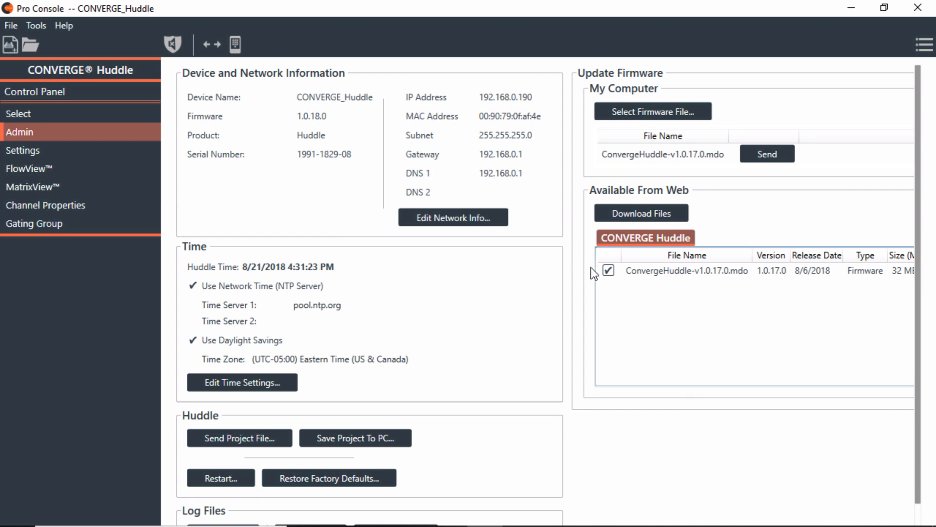
click(608, 271)
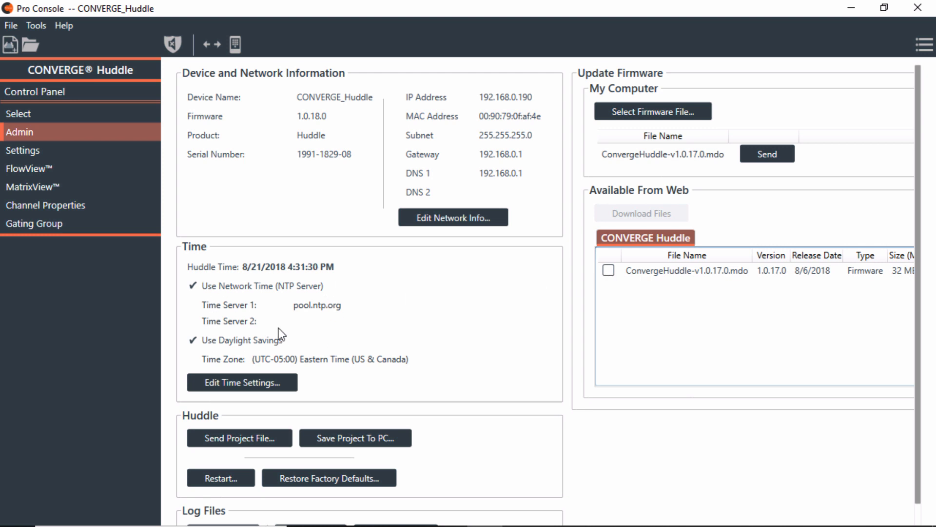
click(246, 386)
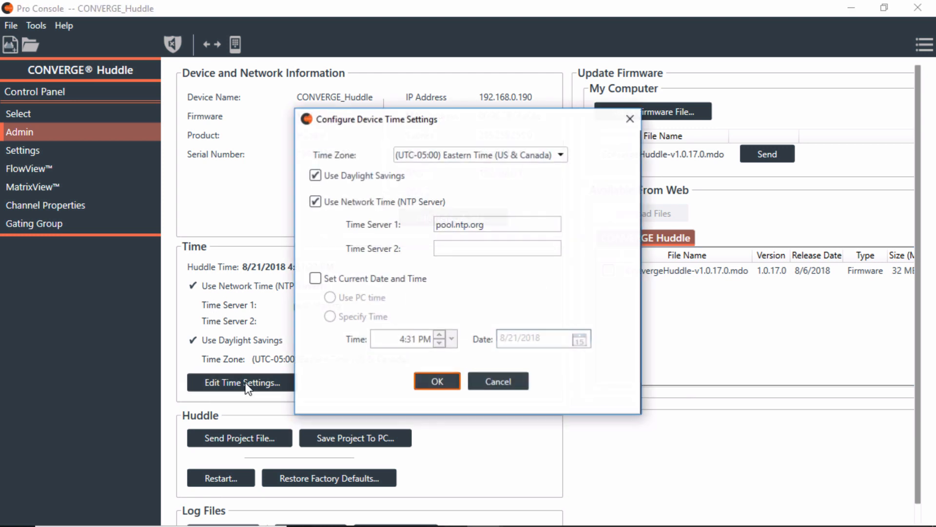
click(563, 155)
click(562, 155)
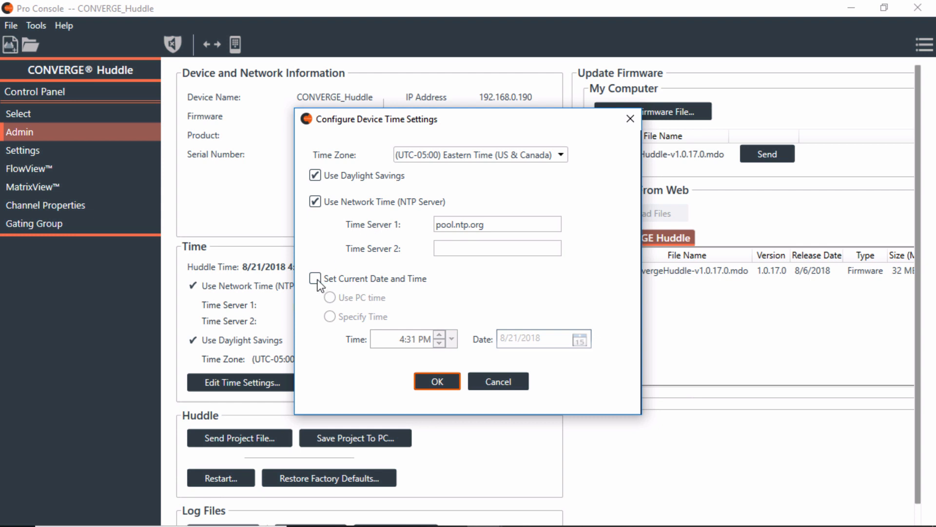
click(504, 382)
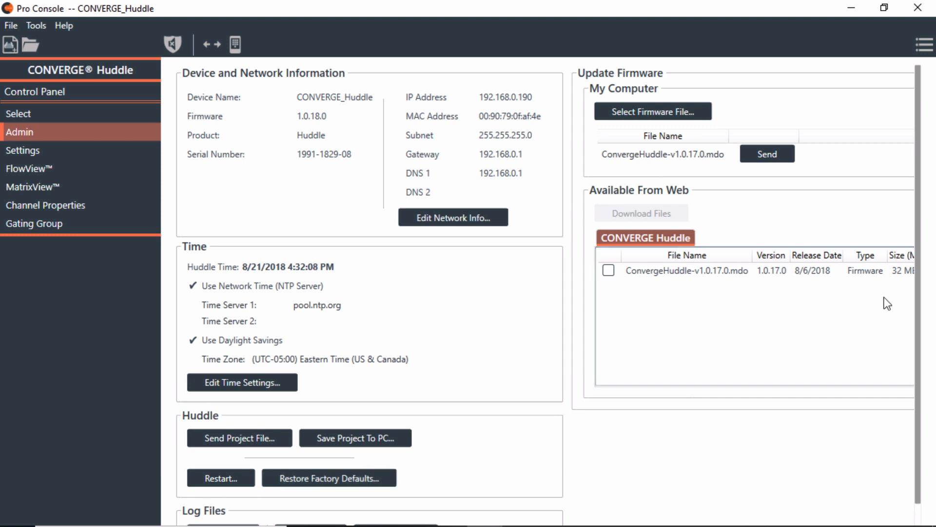
scroll(914, 342, down, 1)
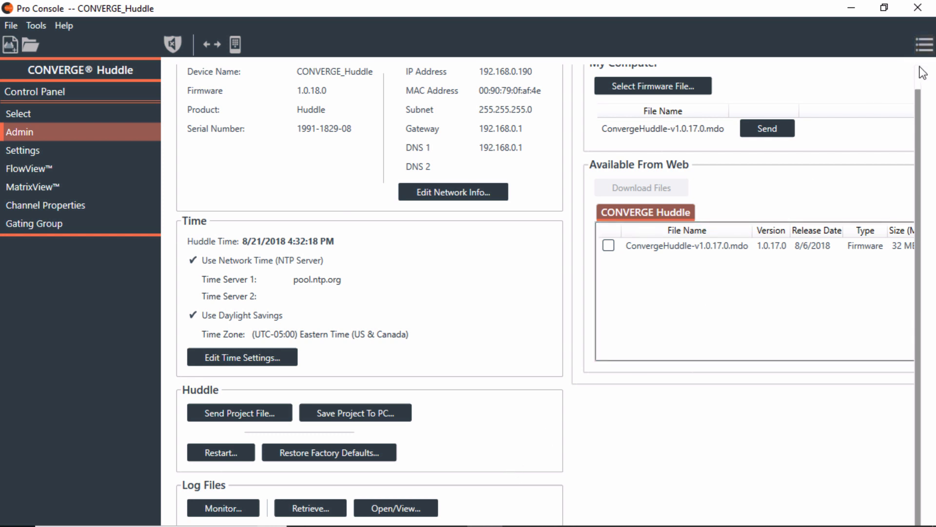
scroll(920, 71, up, 1)
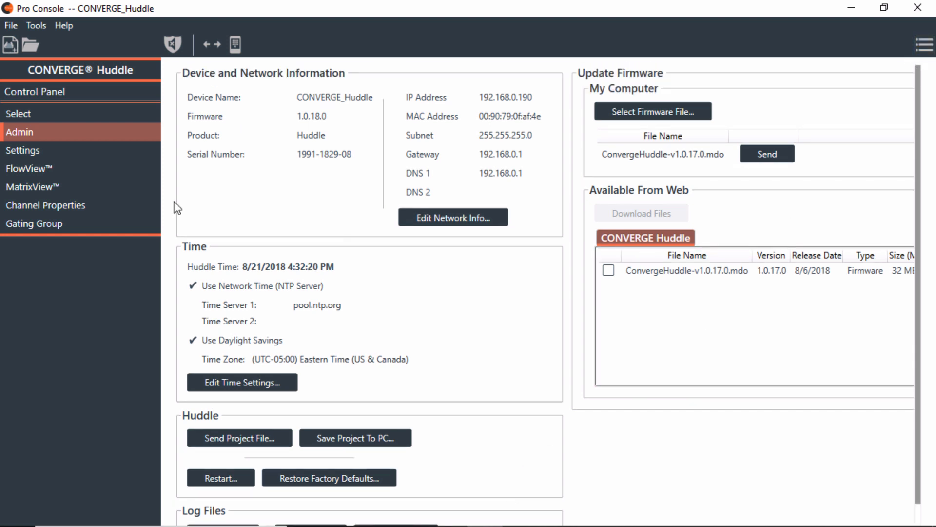
click(43, 186)
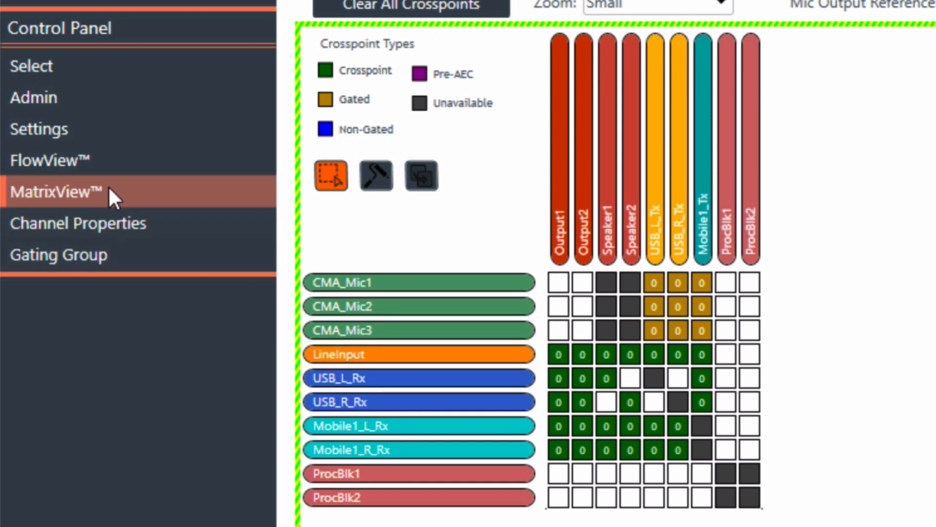
click(68, 100)
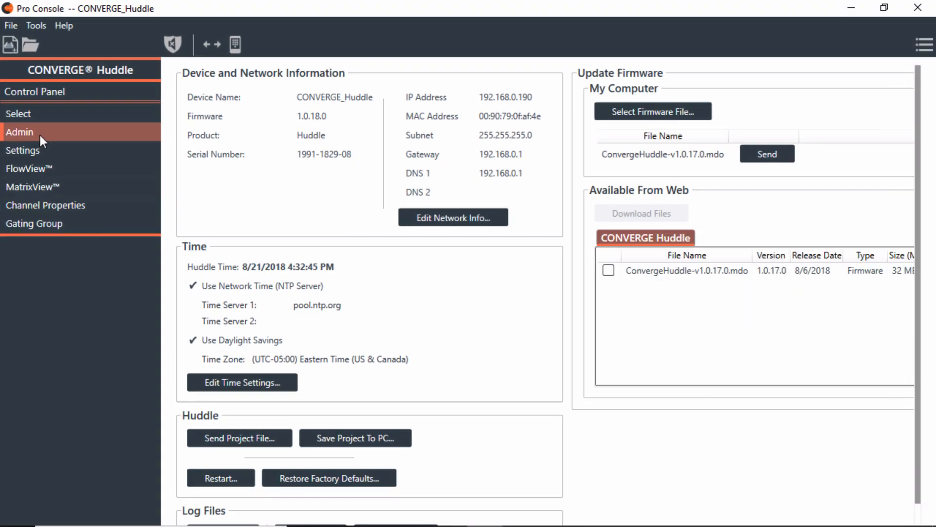
click(348, 438)
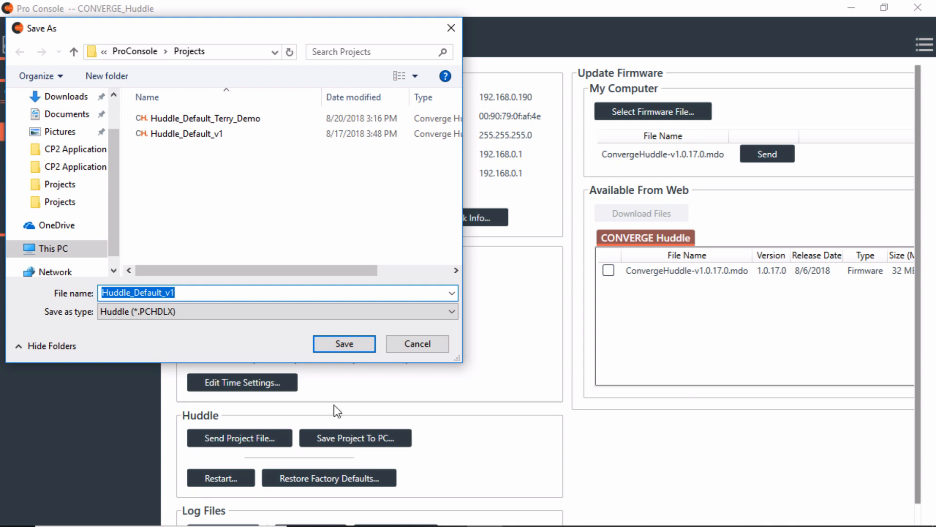
click(186, 136)
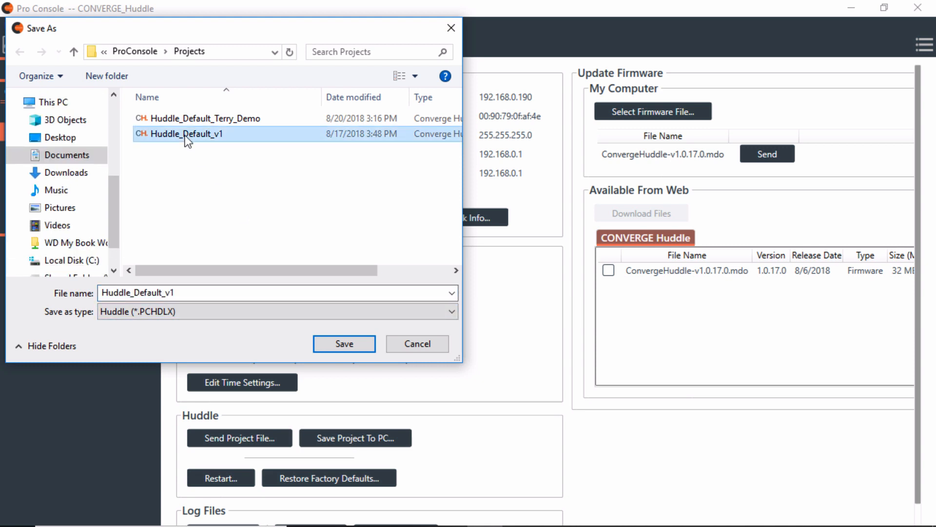
click(186, 119)
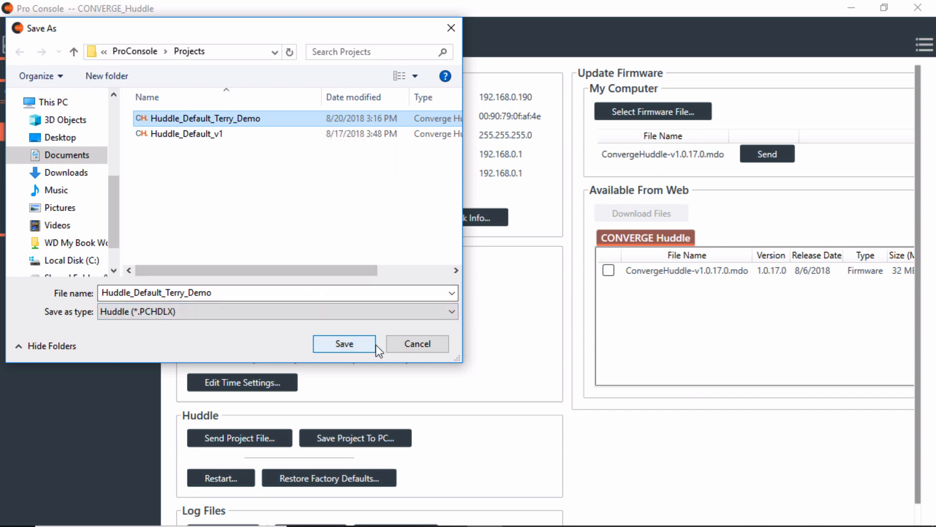
click(419, 344)
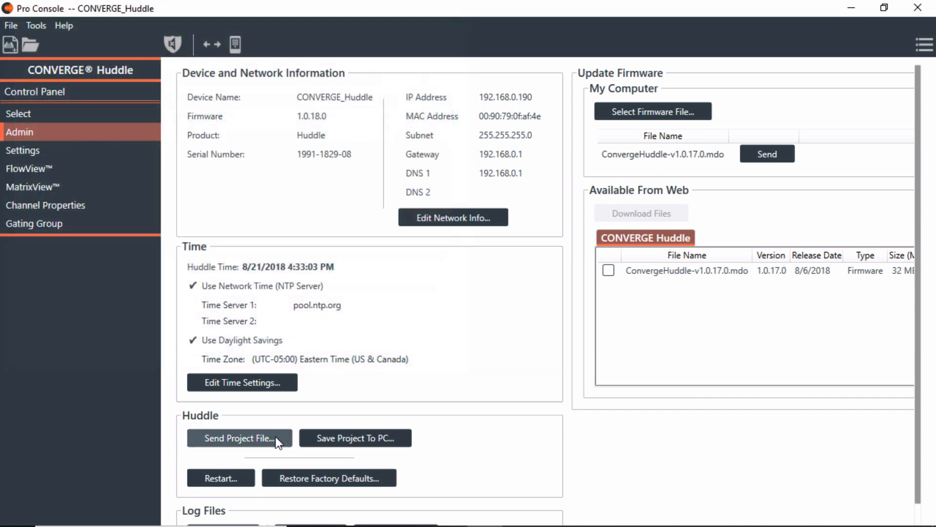
click(229, 438)
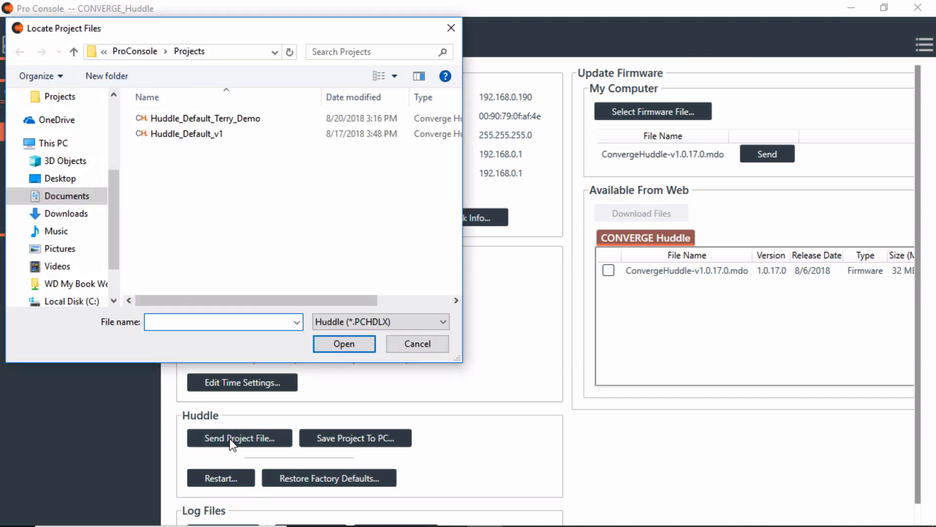
click(194, 118)
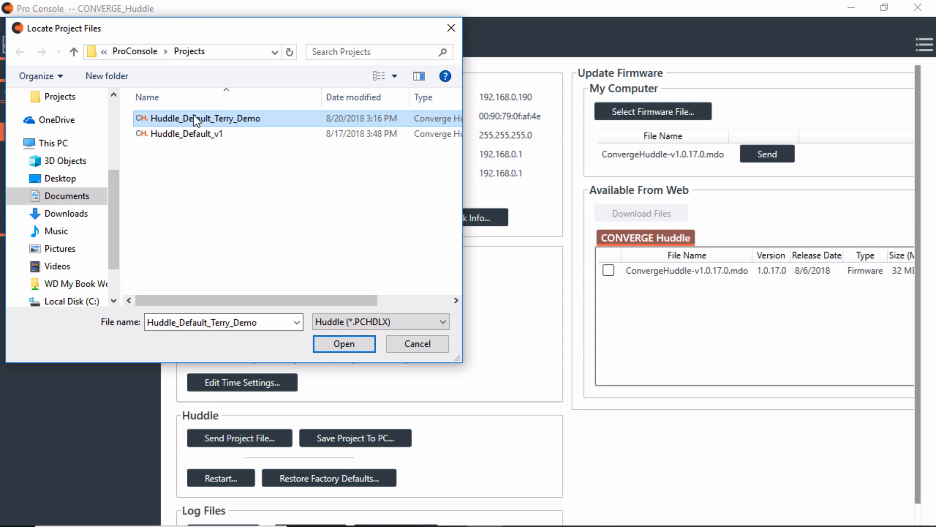
click(424, 344)
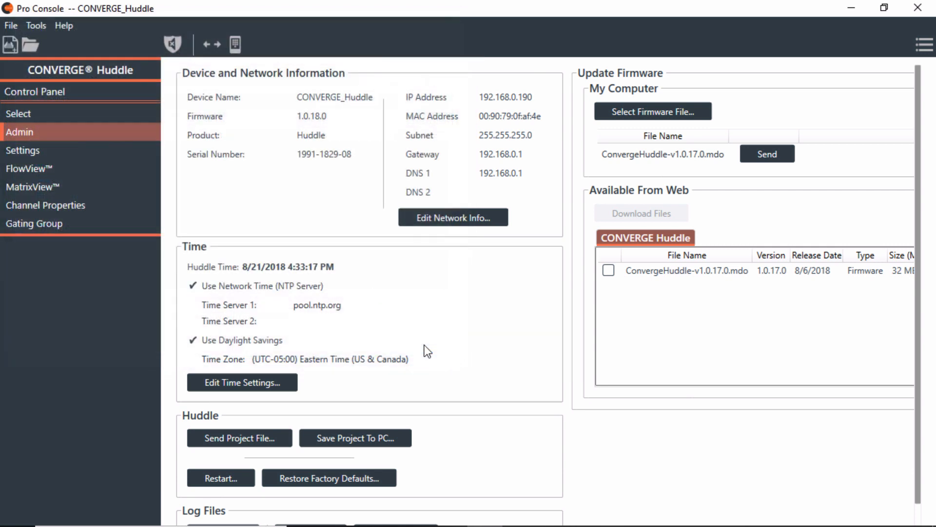
Relaunch Pro Console from the desktop and open the Huddle_Default_Terry_Demo.PCHDLX project
click(851, 7)
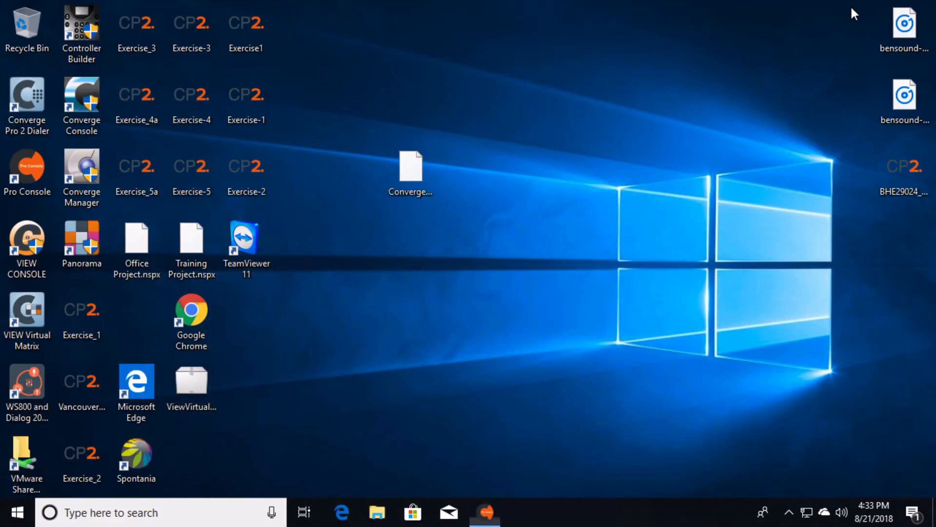
double_click(36, 169)
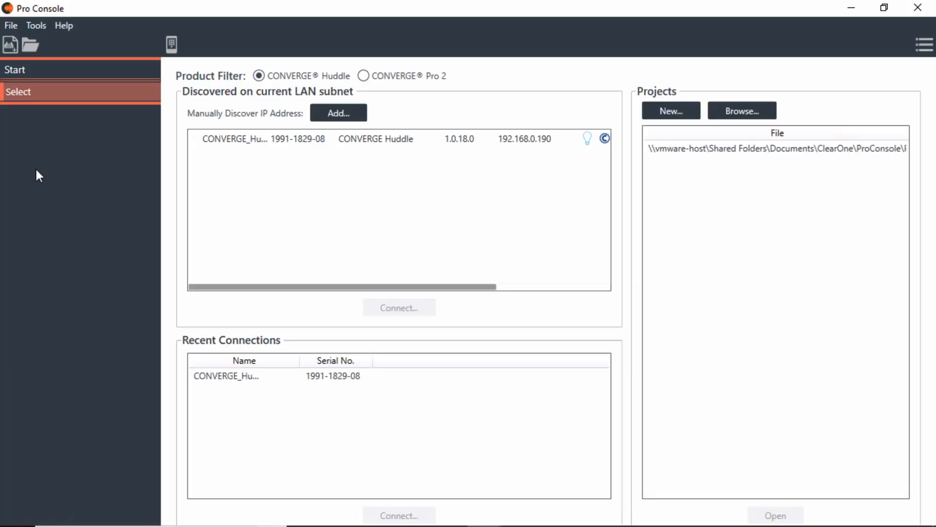
click(30, 45)
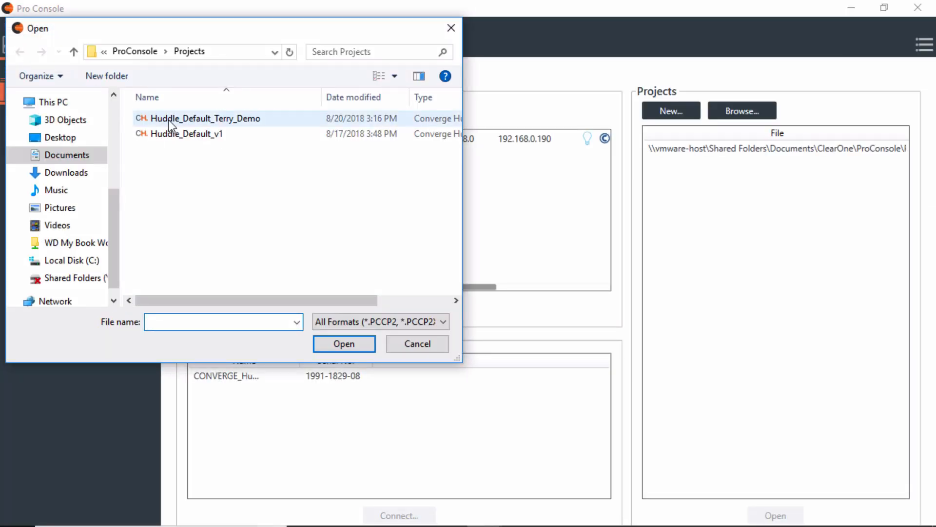
click(168, 119)
click(343, 344)
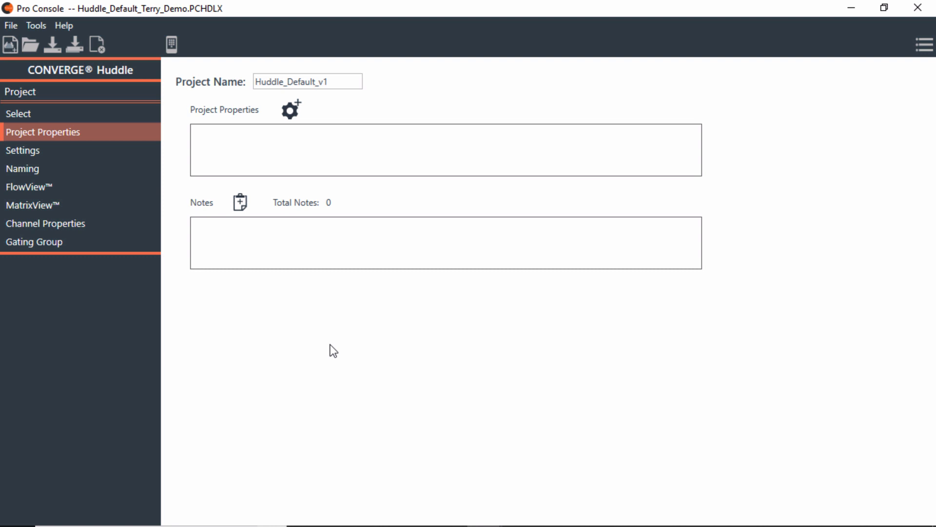
On the Naming page, select the CMA_Mic1, Speaker1 and Output1 channel name fields
click(63, 169)
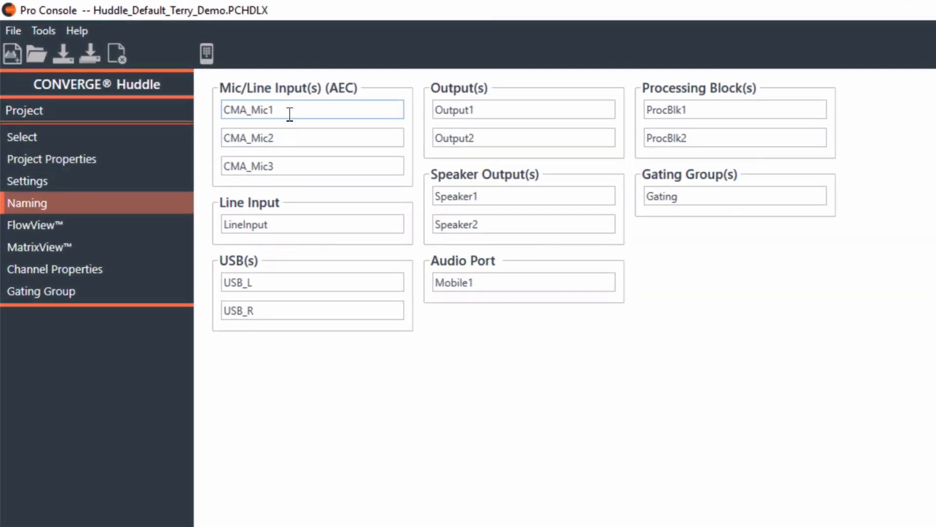
double_click(289, 115)
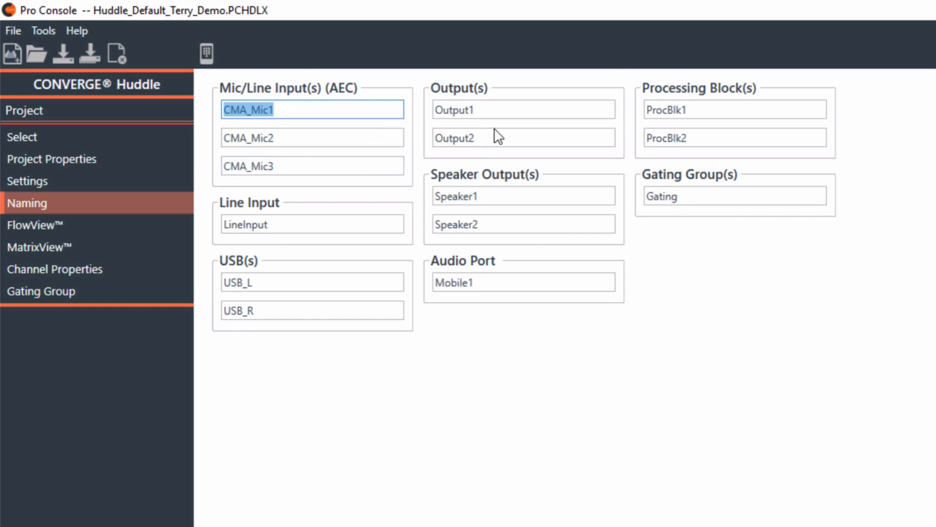
double_click(498, 197)
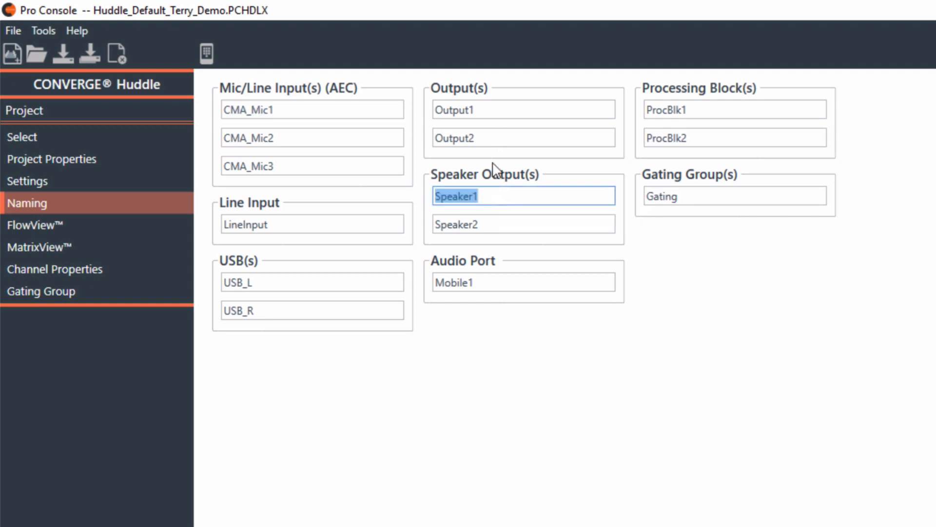
double_click(482, 111)
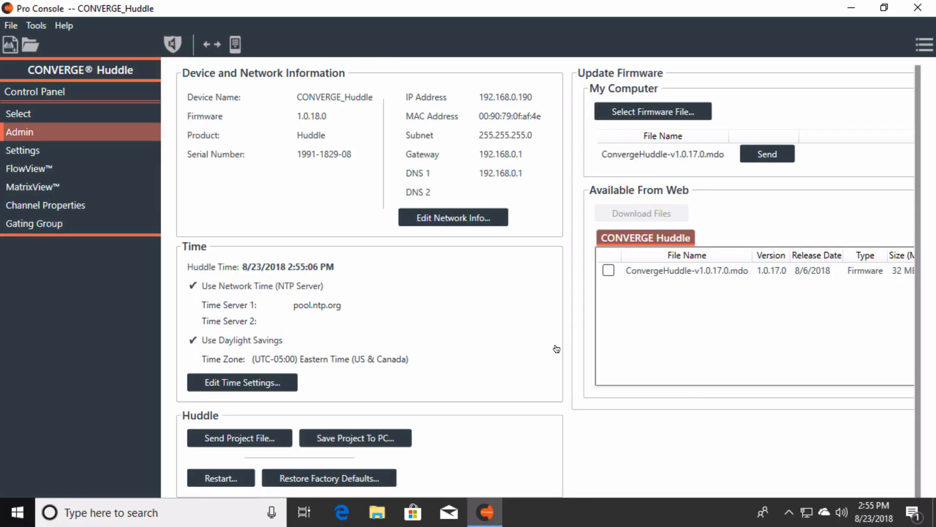
Send Huddle_Default_Terry_Demo.PCHDLX to the Huddle and dismiss the successful transfer message
click(229, 438)
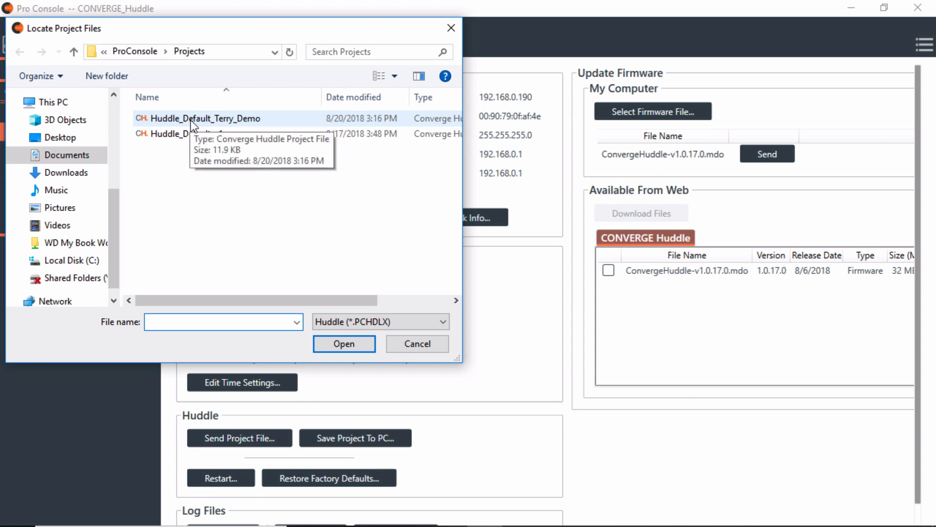
click(191, 120)
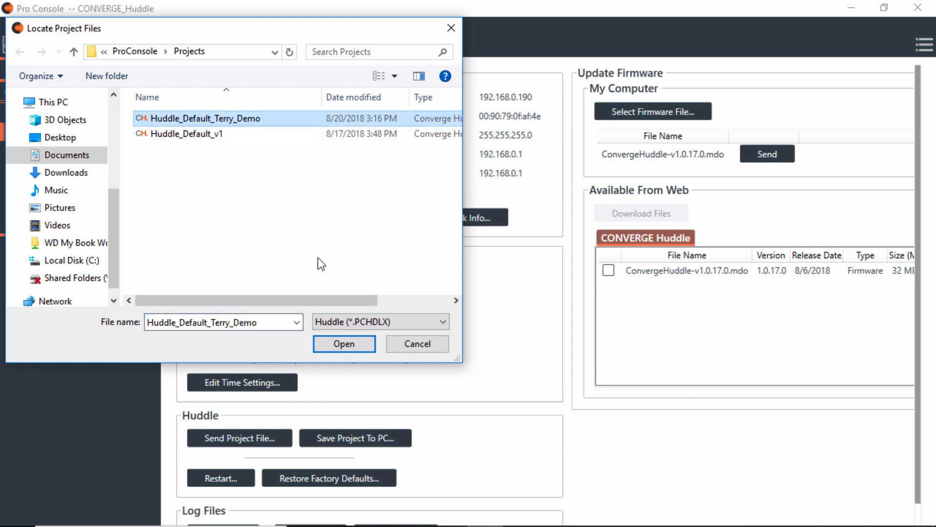
click(335, 341)
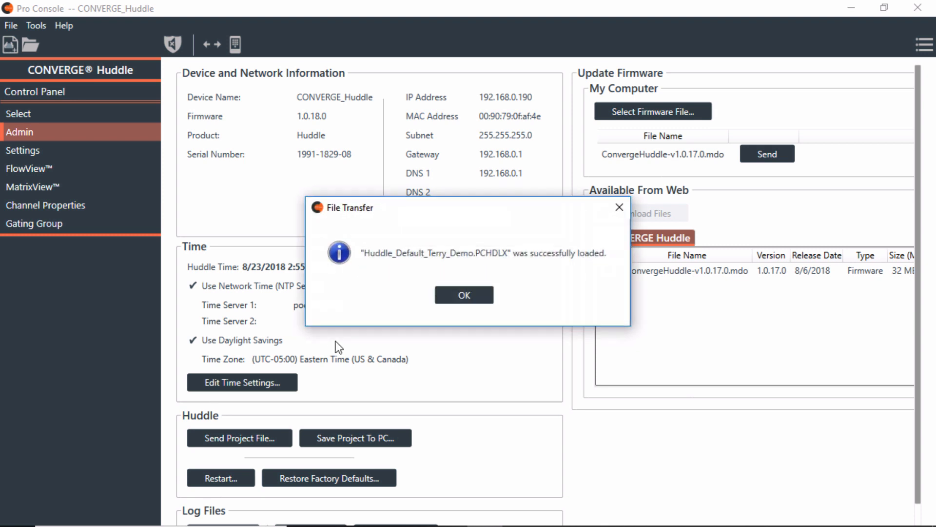
key(Return)
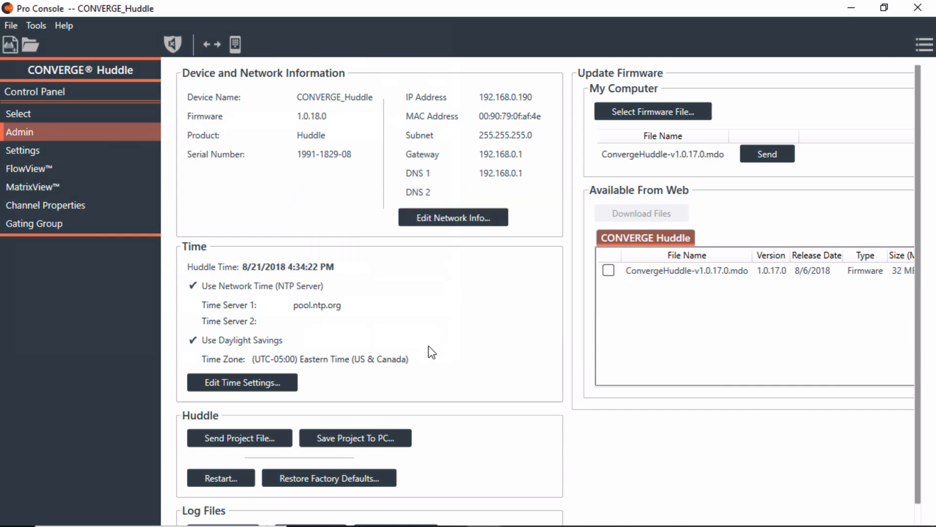
Open Settings > MatrixView and show the CMA_Mic1 channel strip at 3.0 dB gain
click(43, 150)
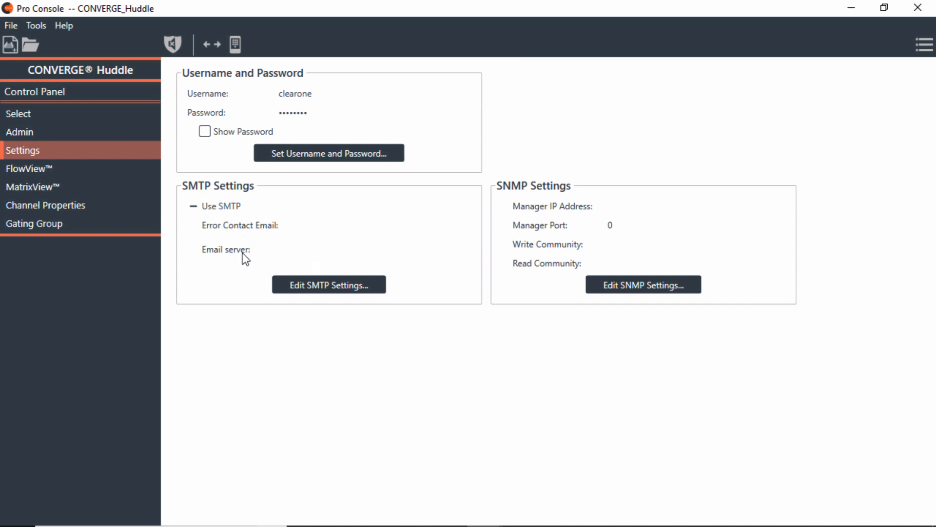
click(56, 186)
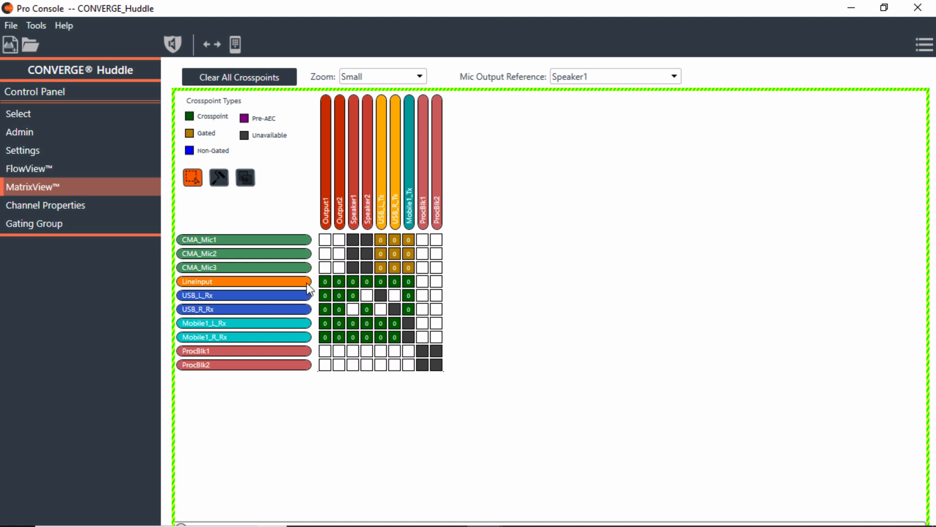
click(263, 240)
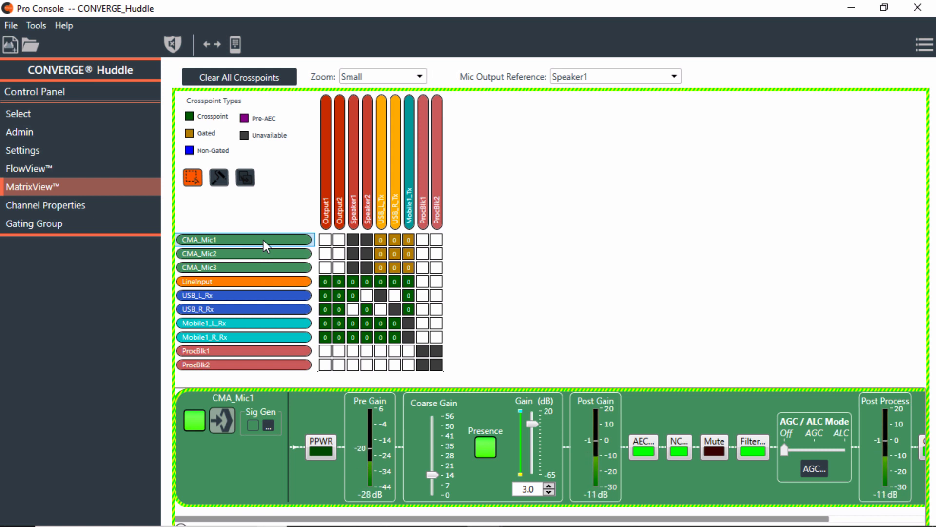
In Channel Properties' Mic/Line Input(s) AEC group, select CMA_Mic1–CMA_Mic3 and collapse them into one strip
click(61, 206)
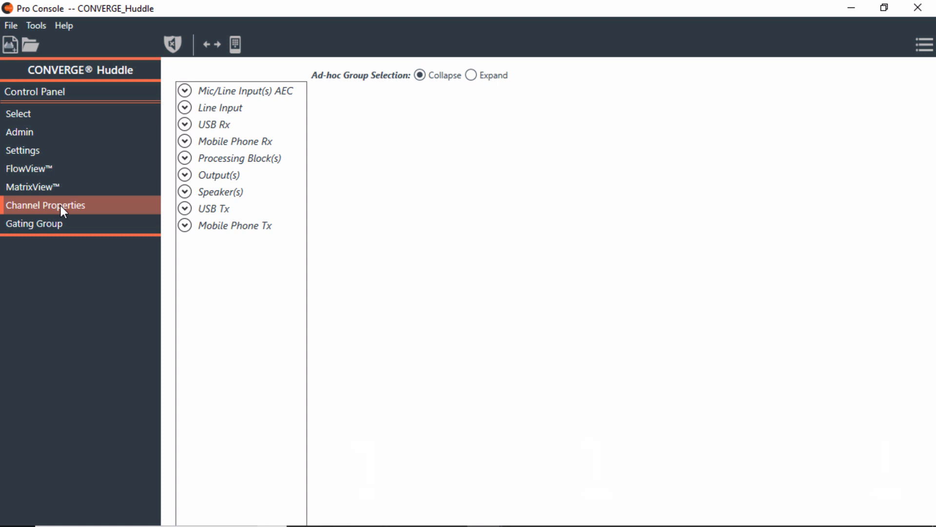
click(184, 92)
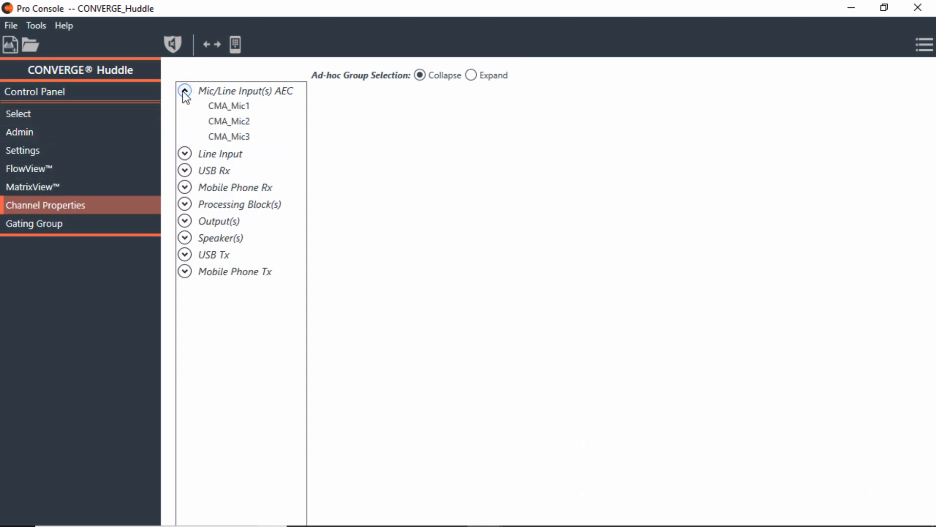
click(235, 107)
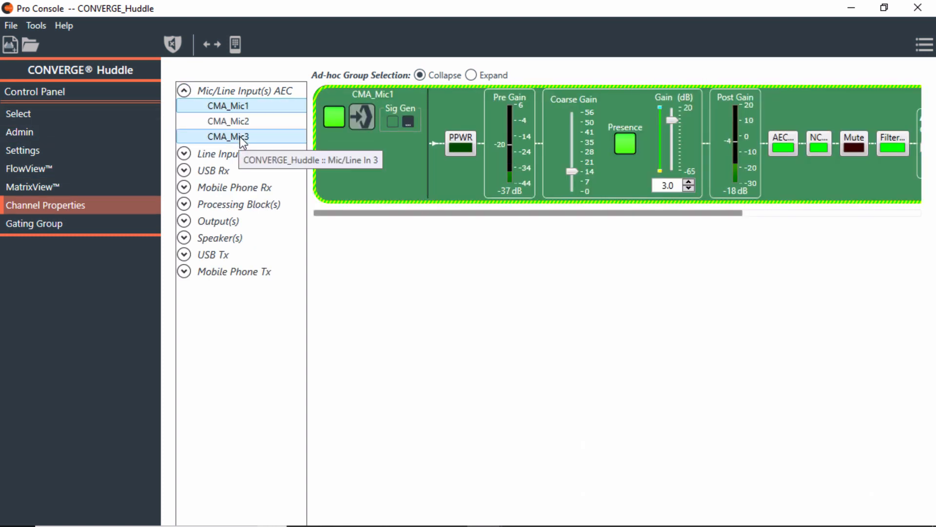
shift+click(242, 139)
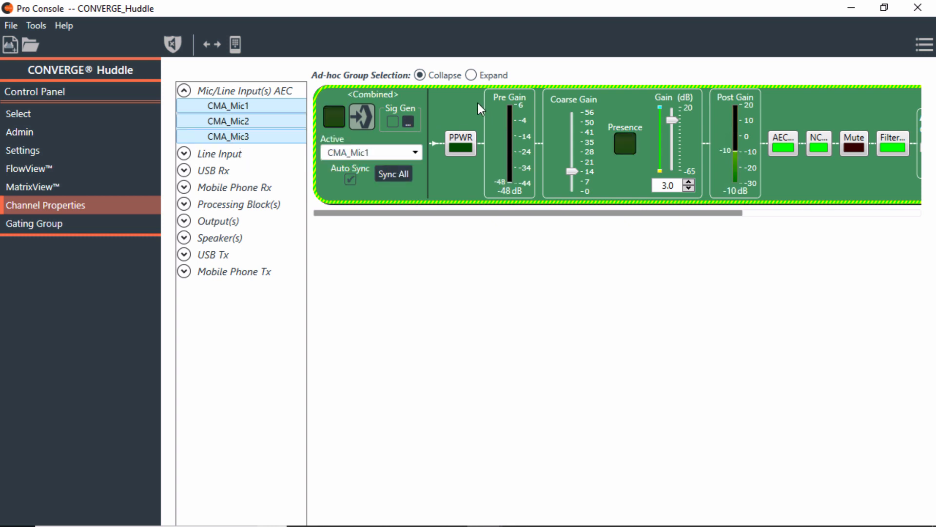
click(471, 75)
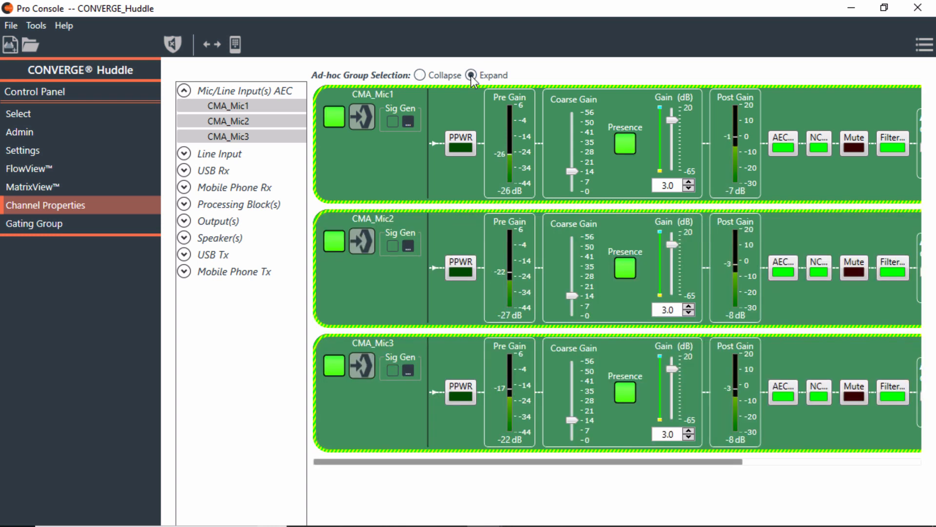
click(419, 75)
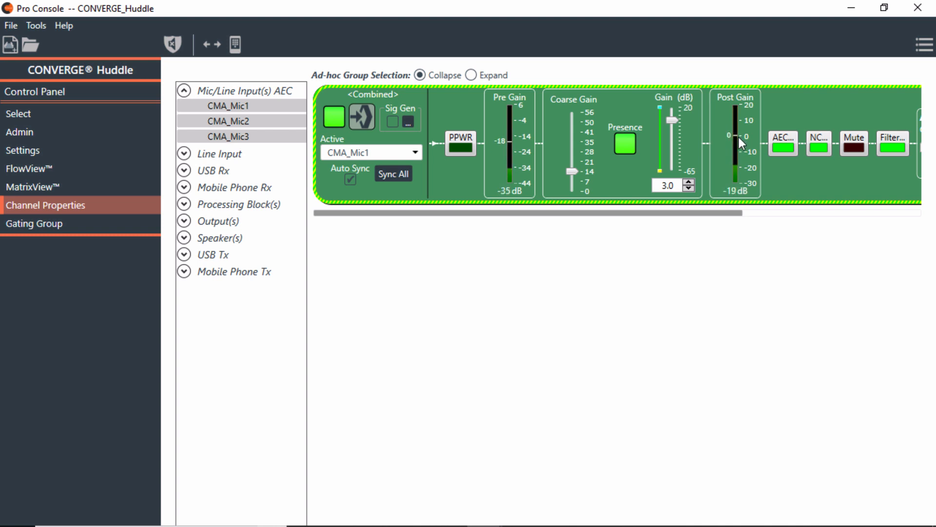
click(755, 217)
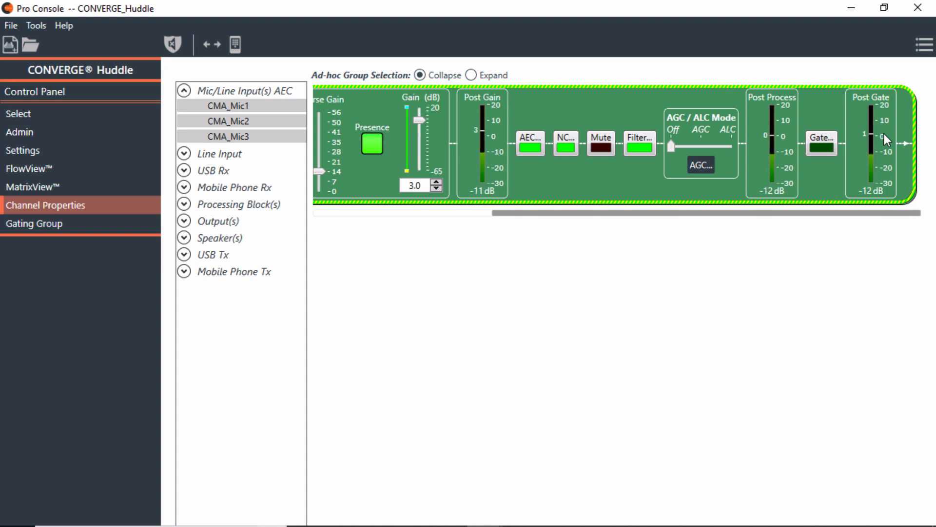
click(623, 305)
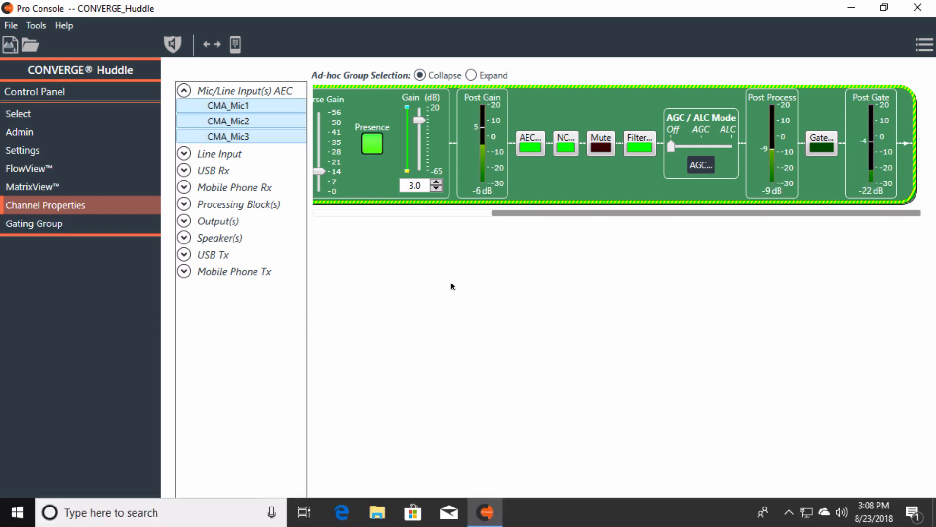
click(335, 213)
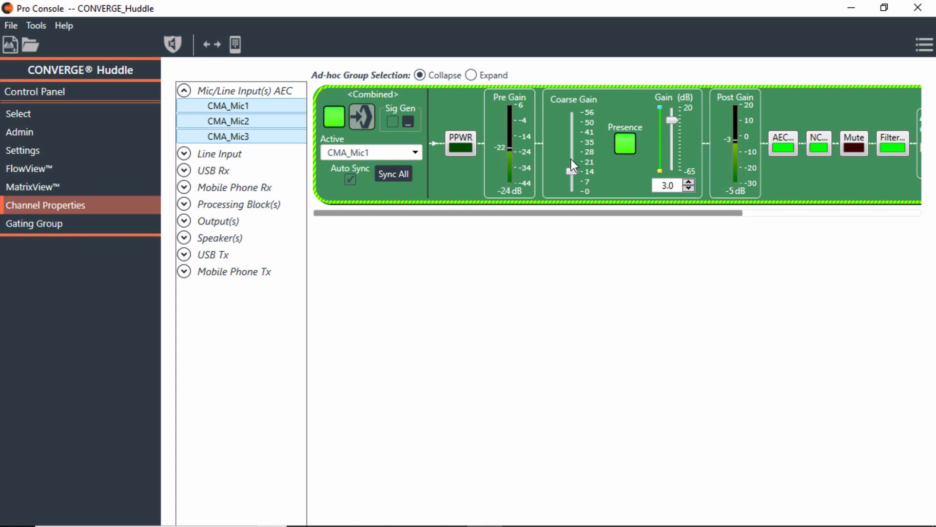
click(37, 134)
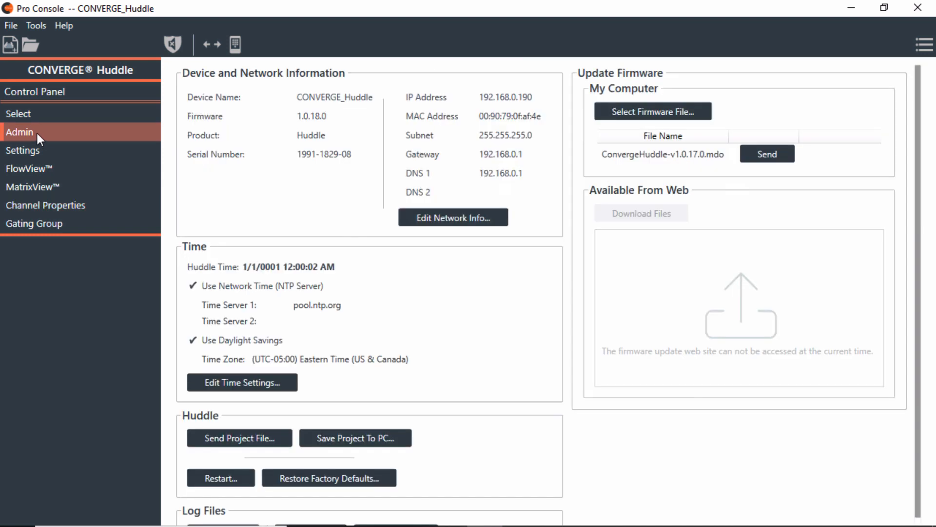
Start saving a project copy under the demo project's file name, then cancel
click(349, 439)
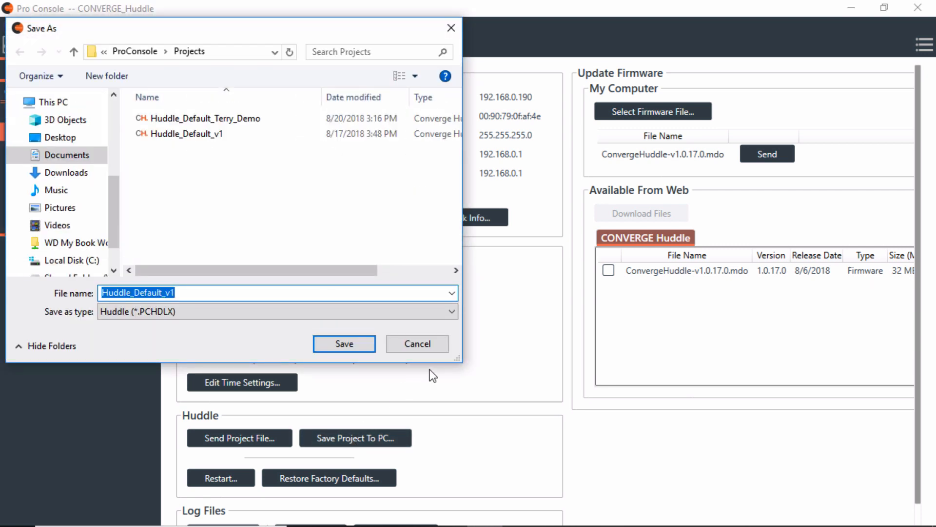
click(205, 119)
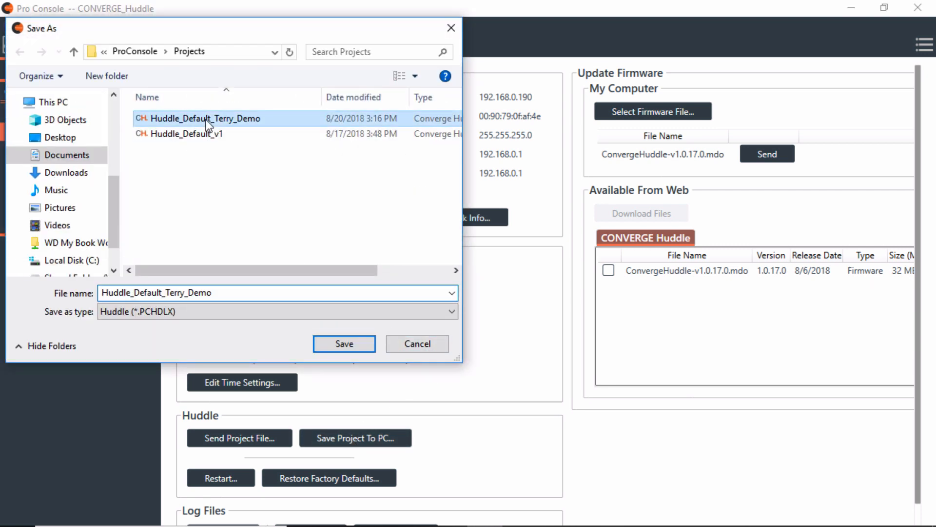
click(414, 344)
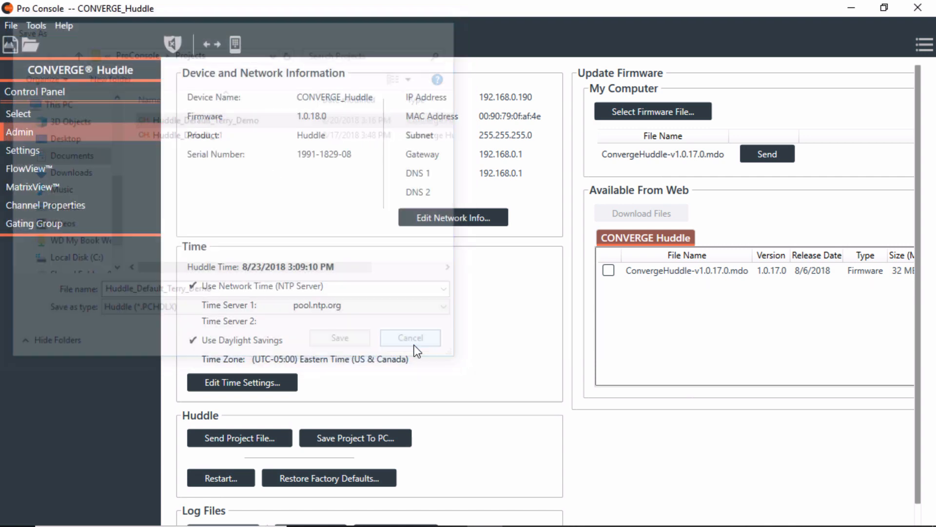
Browse for the demo project to send, cancel without loading, and return to Channel Properties
click(251, 438)
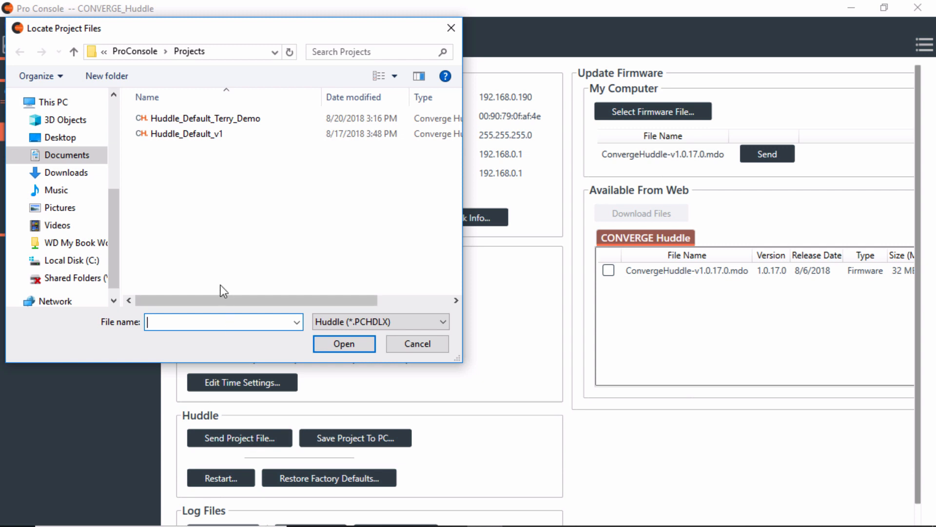
click(200, 119)
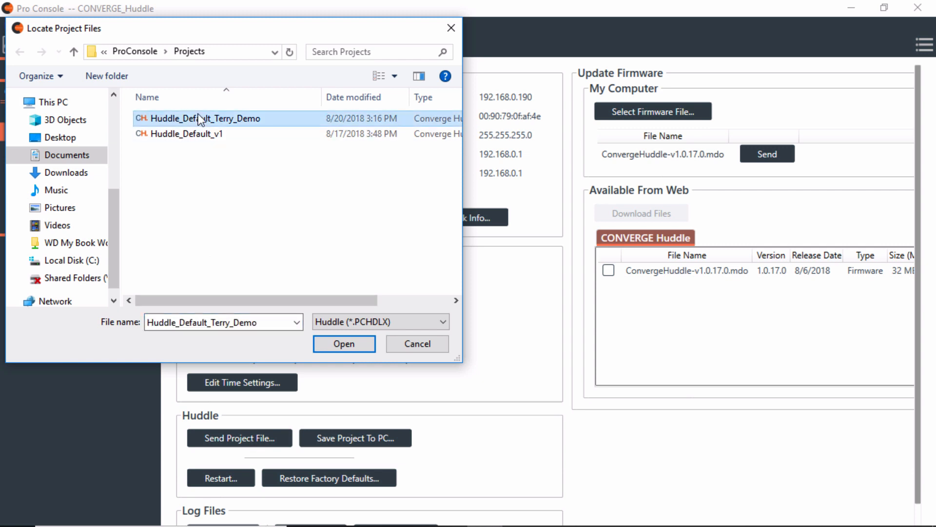
click(418, 341)
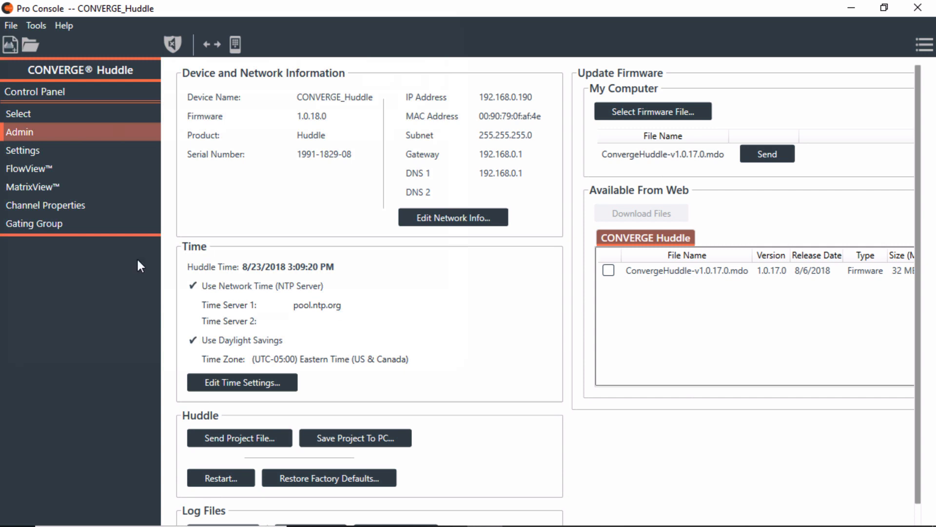
click(42, 204)
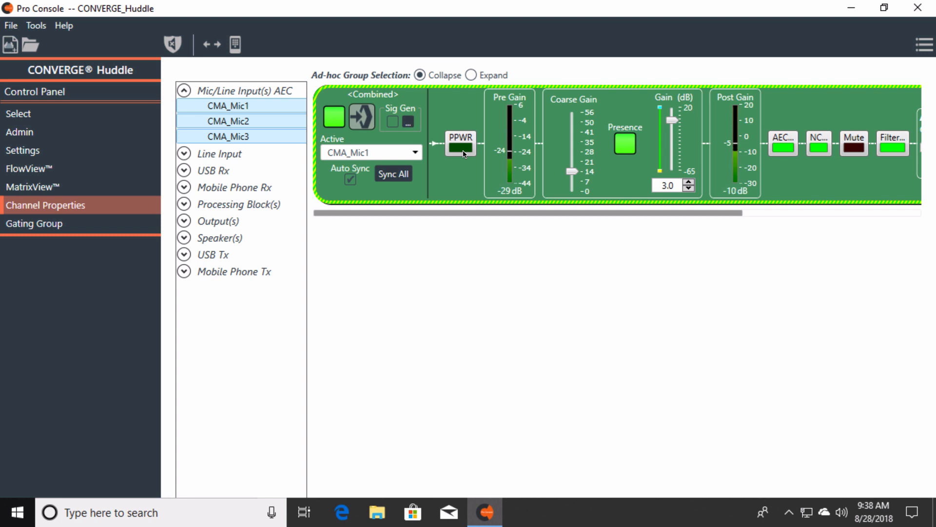
Scroll the combined CMA_Mic1–3 strip right to reveal the AGC/ALC Mode slider and Gate block
mouse_move(463, 183)
scroll(458, 142, right, 5)
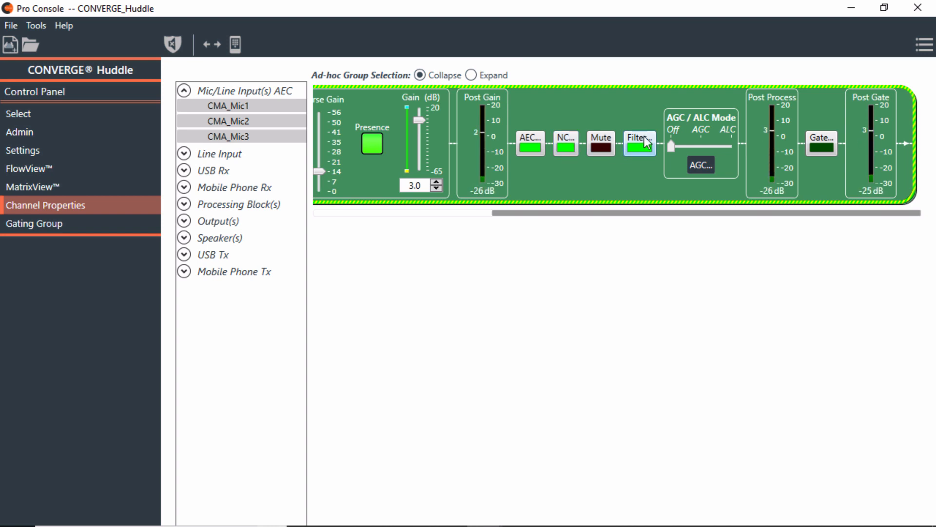
click(731, 144)
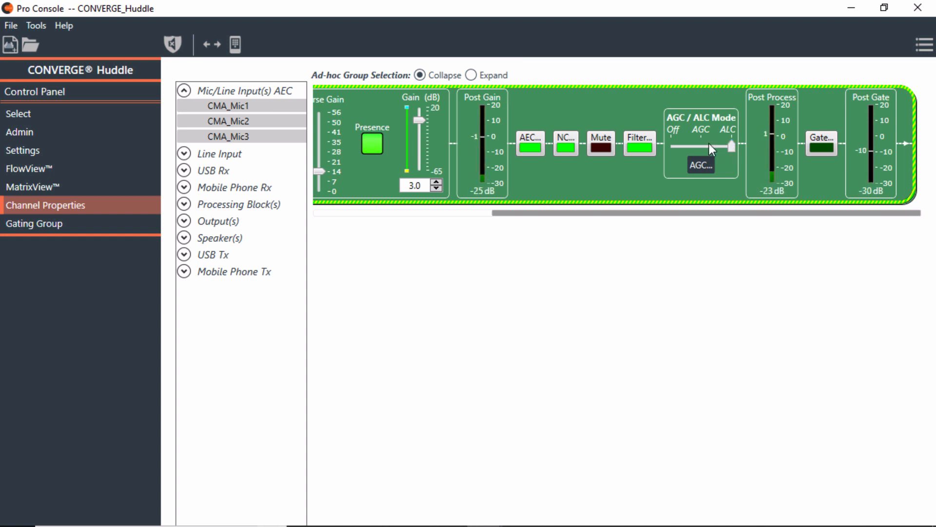
click(673, 146)
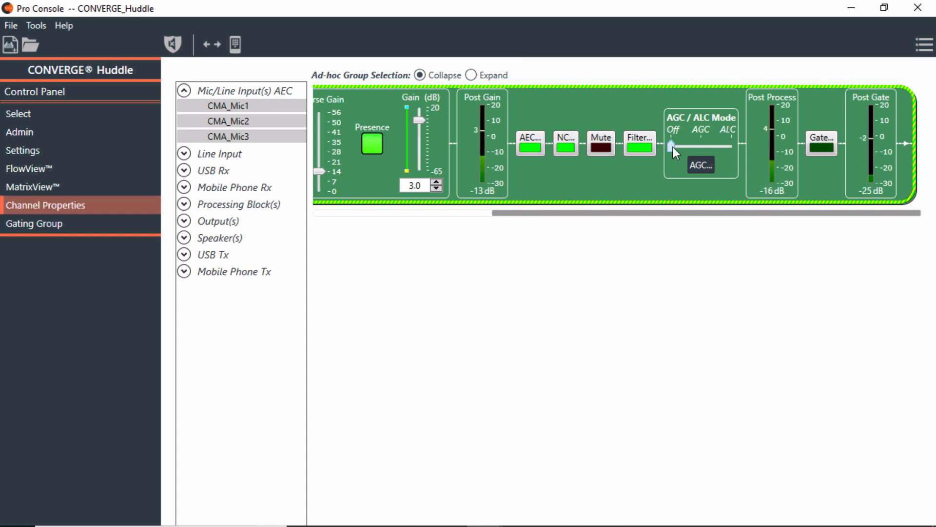
click(639, 136)
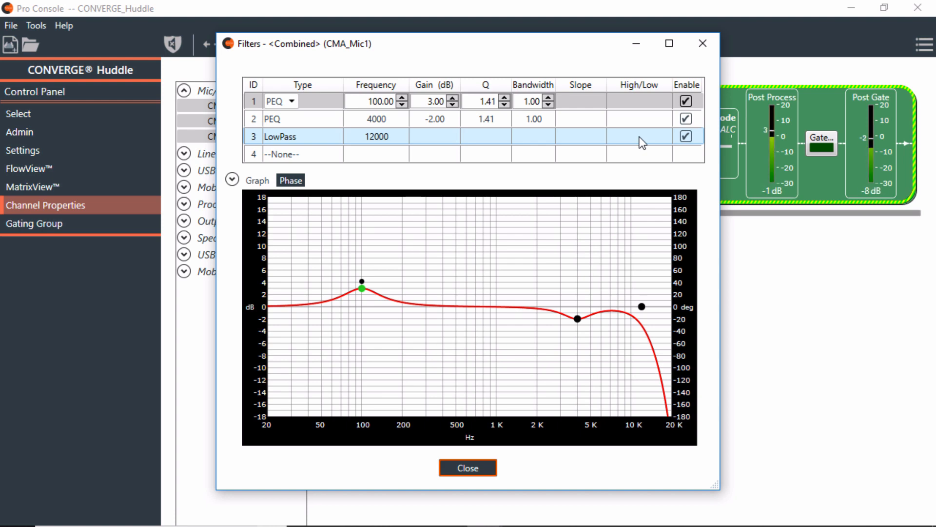
click(710, 49)
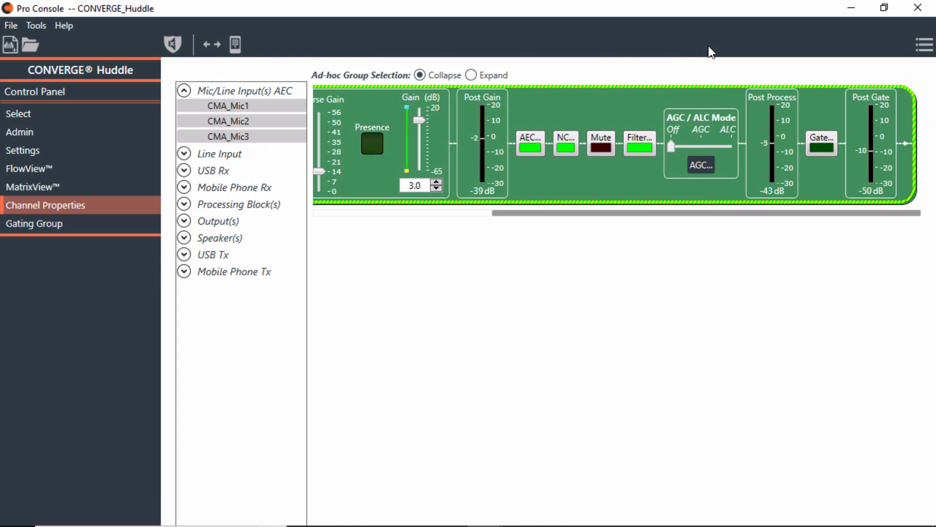
click(385, 213)
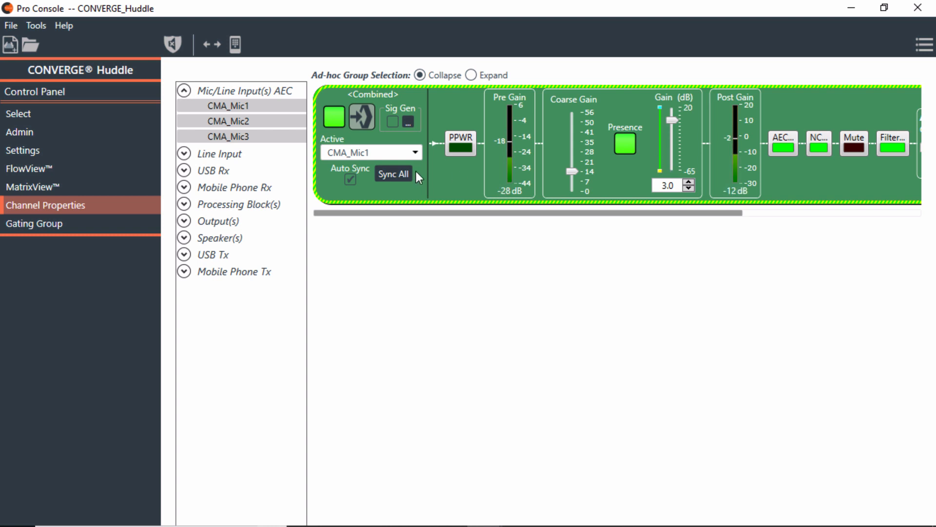
Switch the strip view to Expand and back to Collapse, then show the USB_L_Rx channel strip
click(470, 75)
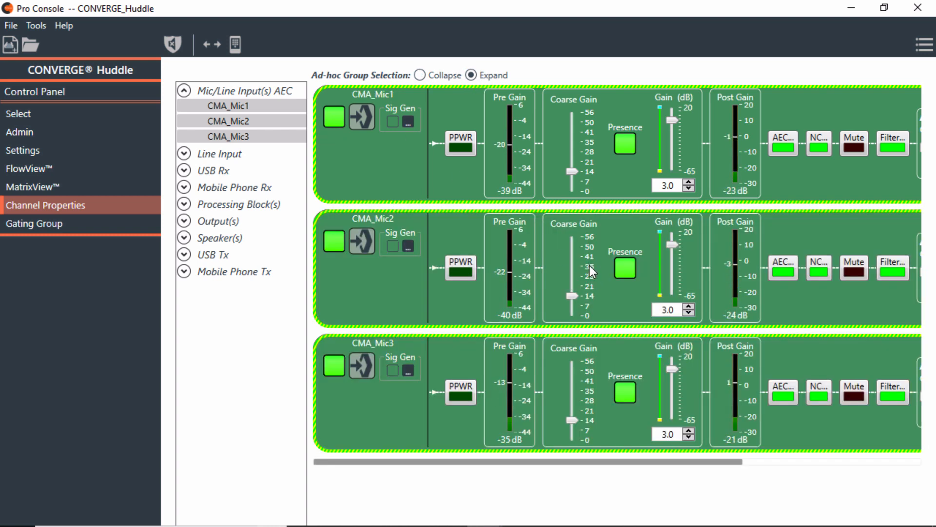
click(420, 75)
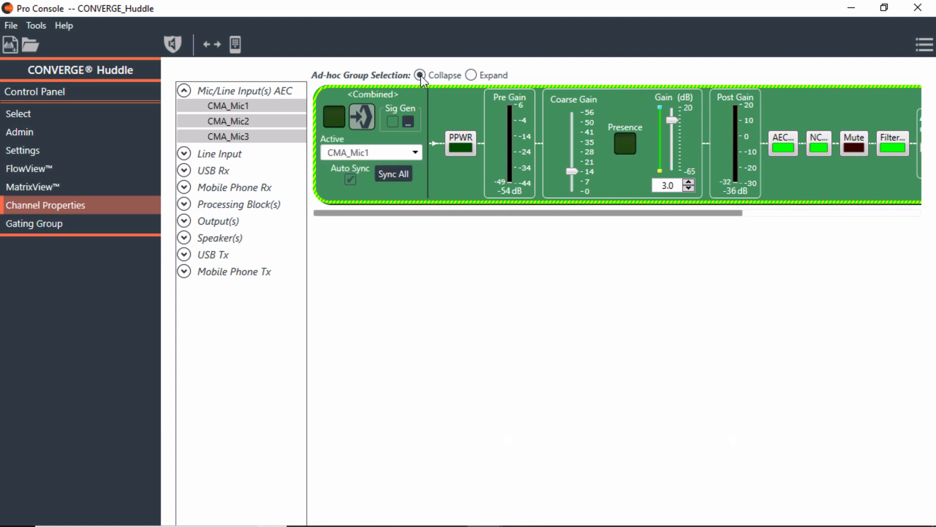
click(184, 170)
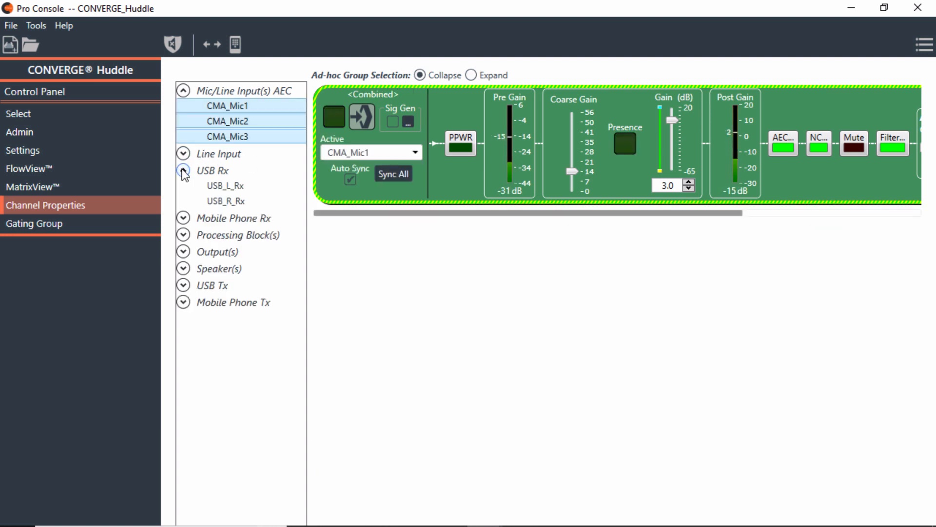
click(213, 185)
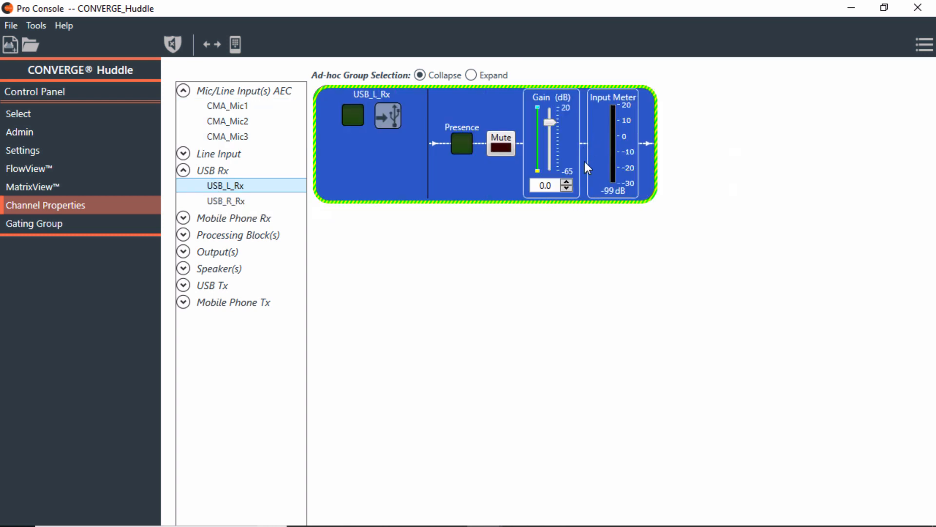
View the USB_L_Tx and Mobile1_Tx channel strips
click(184, 284)
click(220, 300)
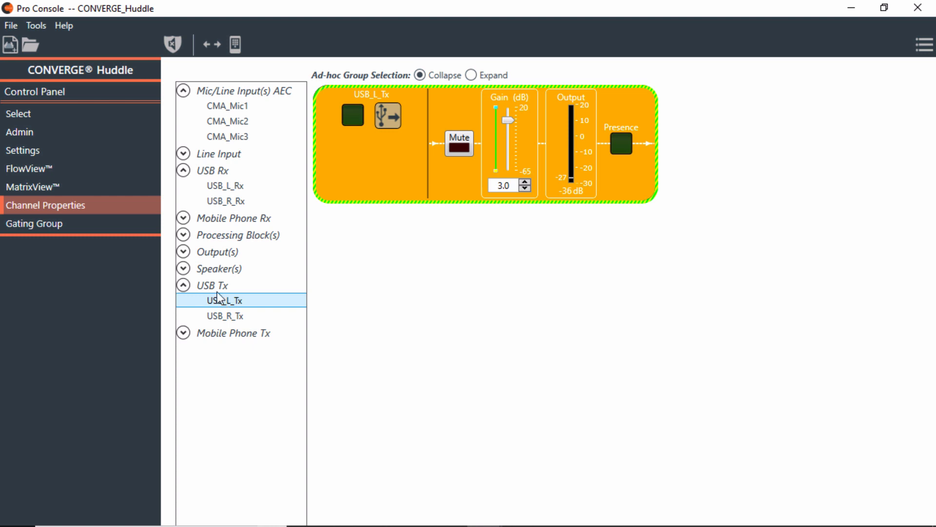
click(184, 334)
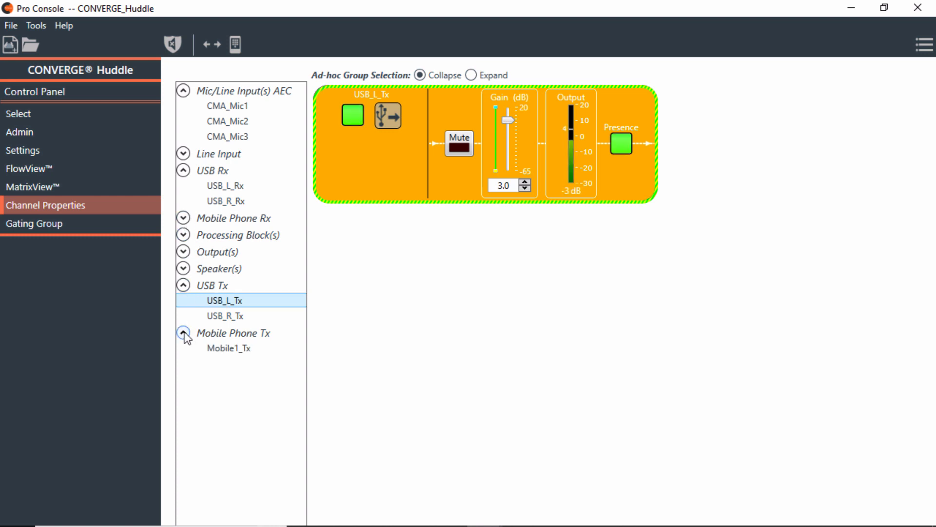
click(223, 350)
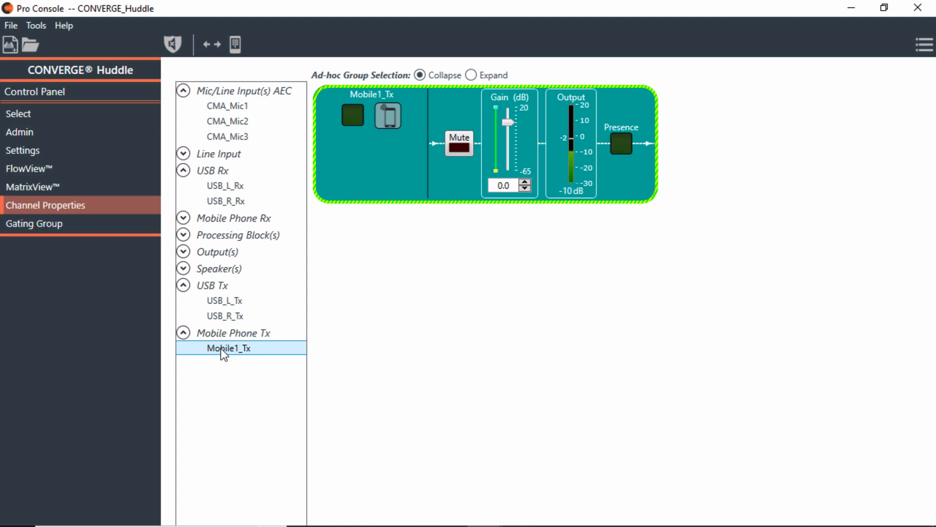
Select Mobile1_L_Rx together with Mobile1_R_Rx in the Mobile Phone Rx list
click(184, 218)
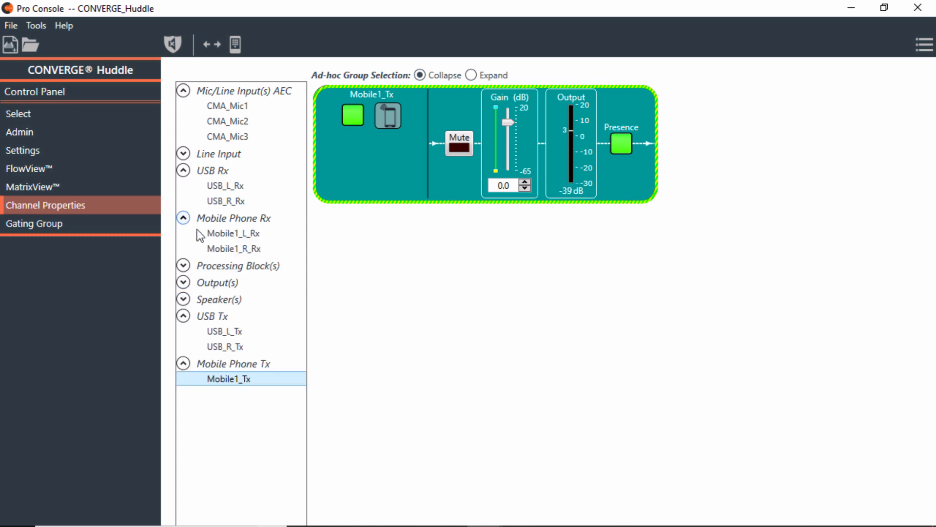
click(225, 234)
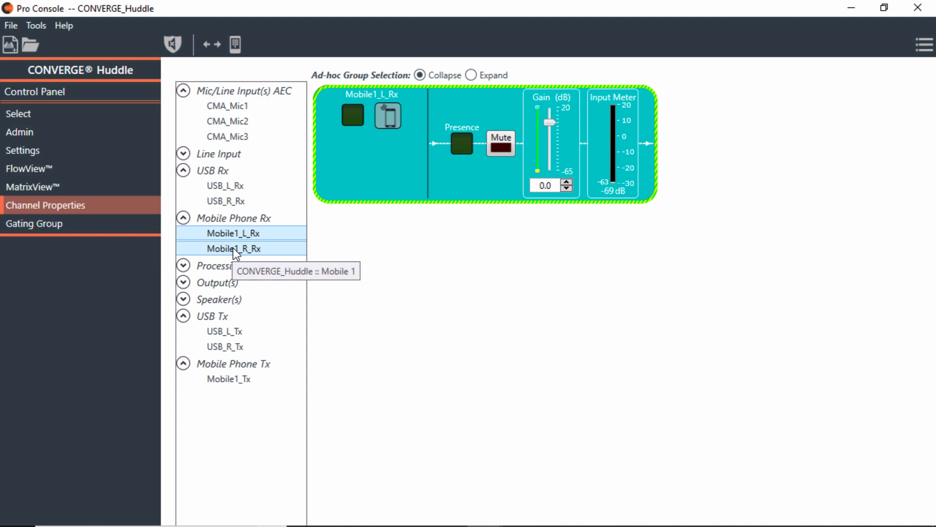
ctrl+click(235, 249)
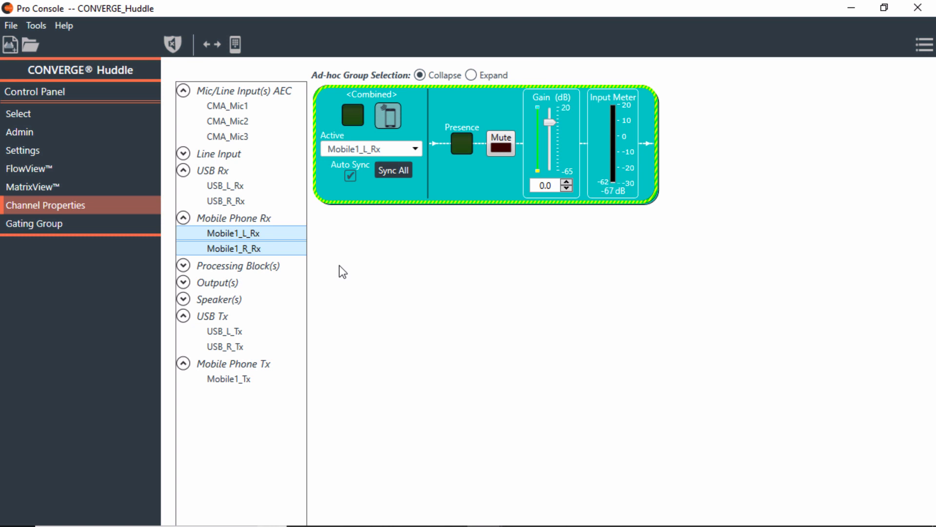
click(183, 300)
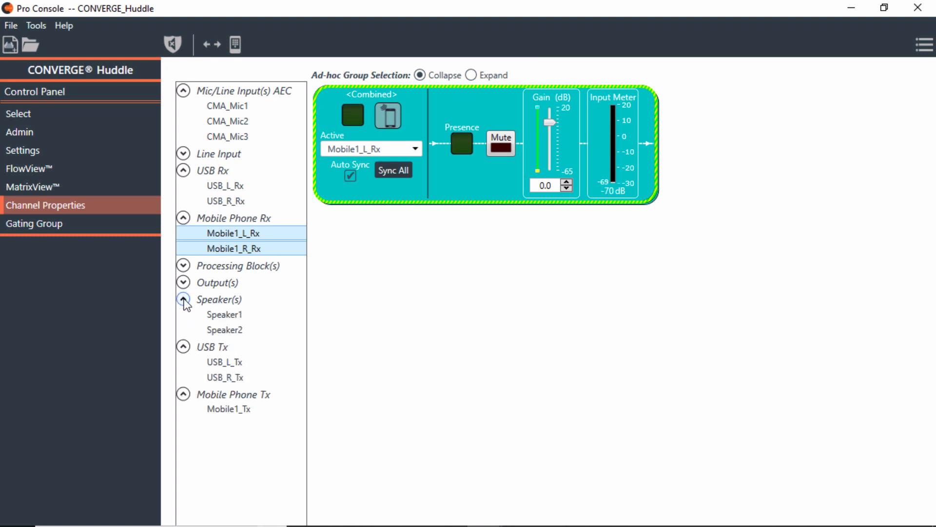
Combine Speaker1 and Speaker2 into one strip, then bring up the MatrixView routing grid
click(212, 314)
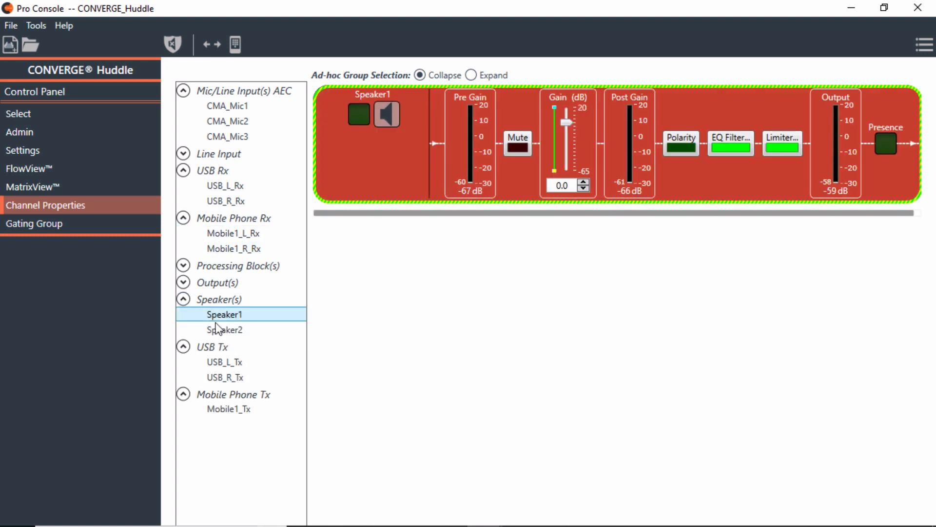
ctrl+click(220, 332)
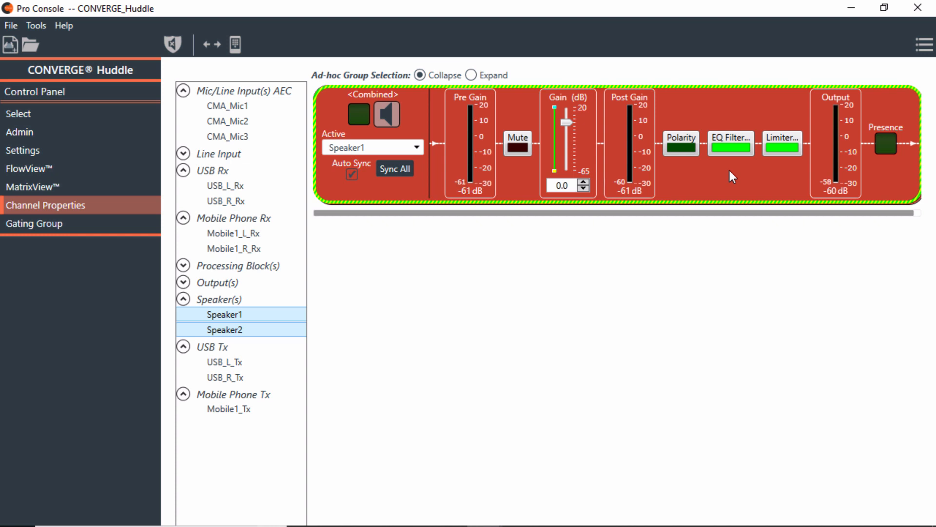
click(183, 266)
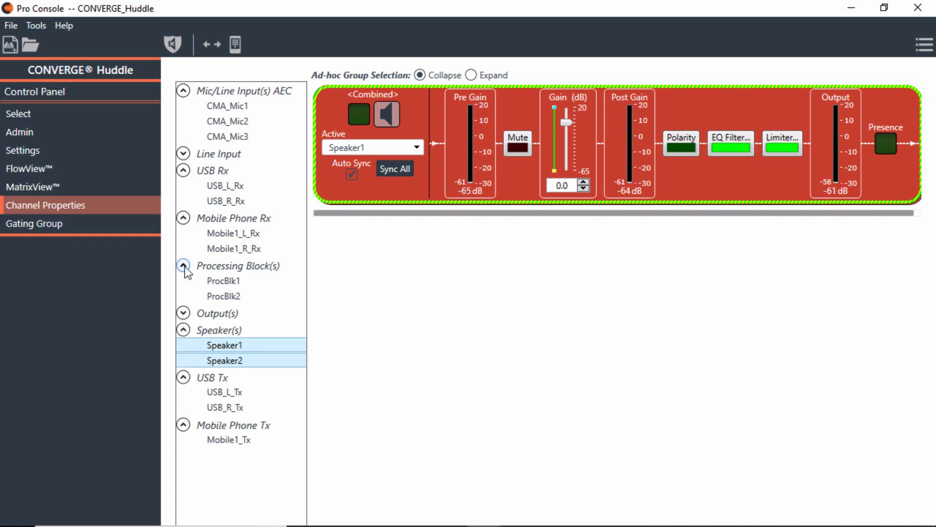
click(50, 187)
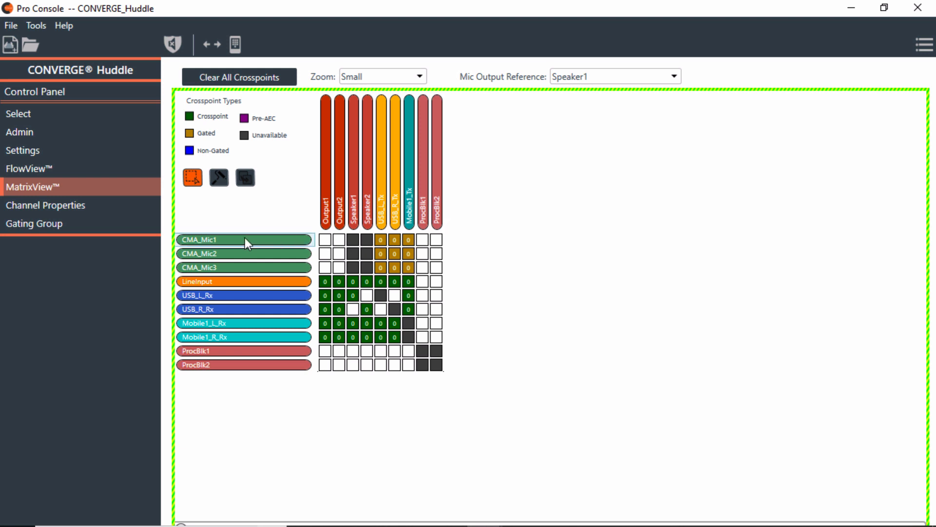
Try the CMA_Mic1–3 to ProcBlk1 crosspoints, clear them and ProcBlk1 to Output1, then show ProcBlk1's panel
click(423, 240)
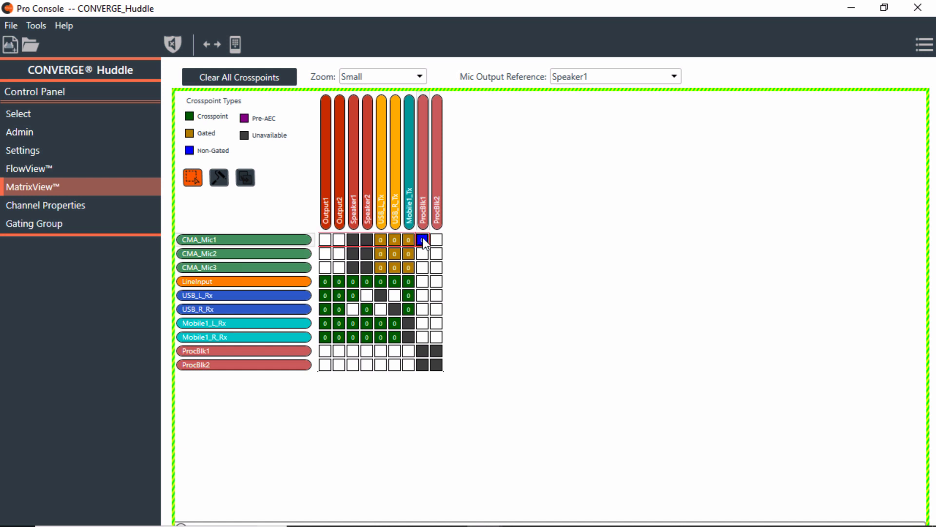
click(423, 254)
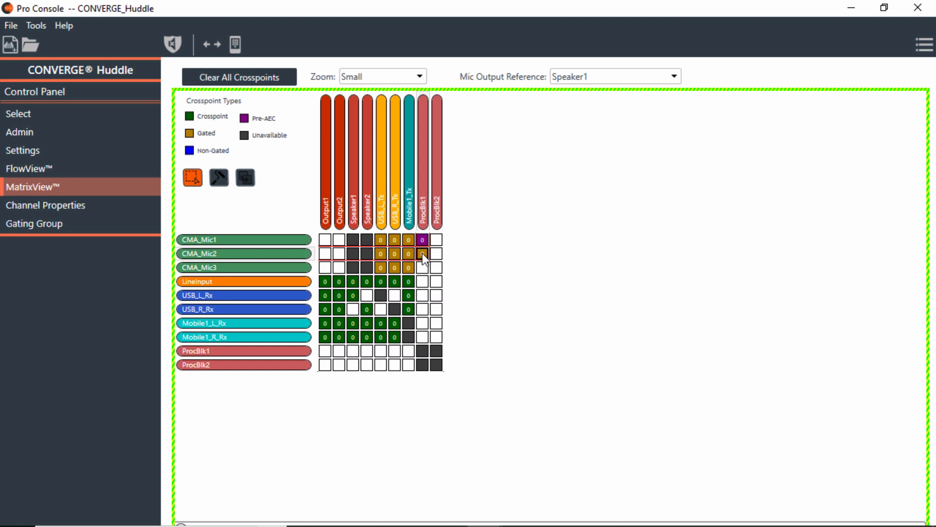
click(423, 267)
click(423, 253)
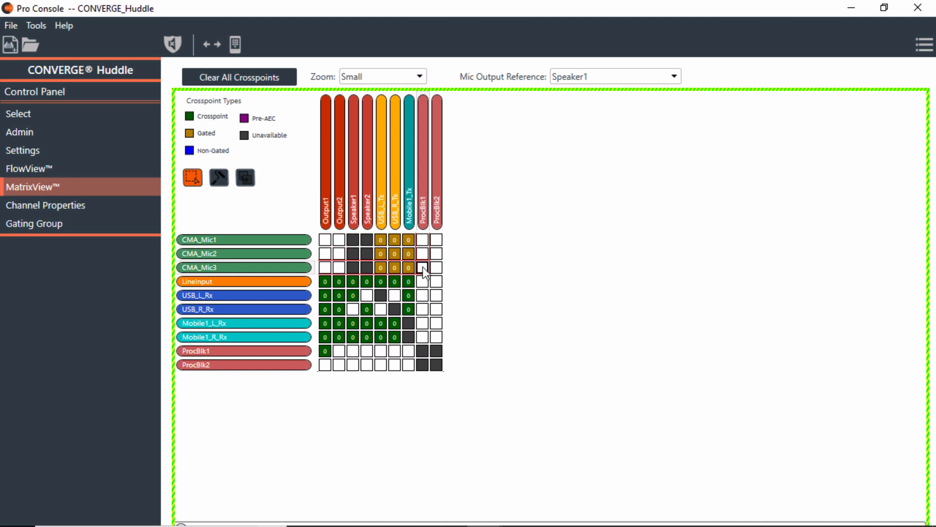
click(326, 349)
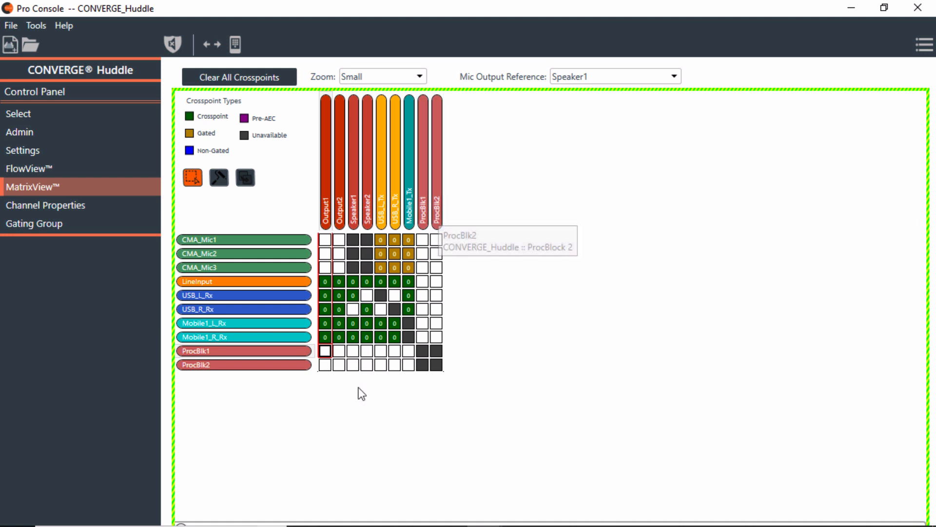
click(278, 348)
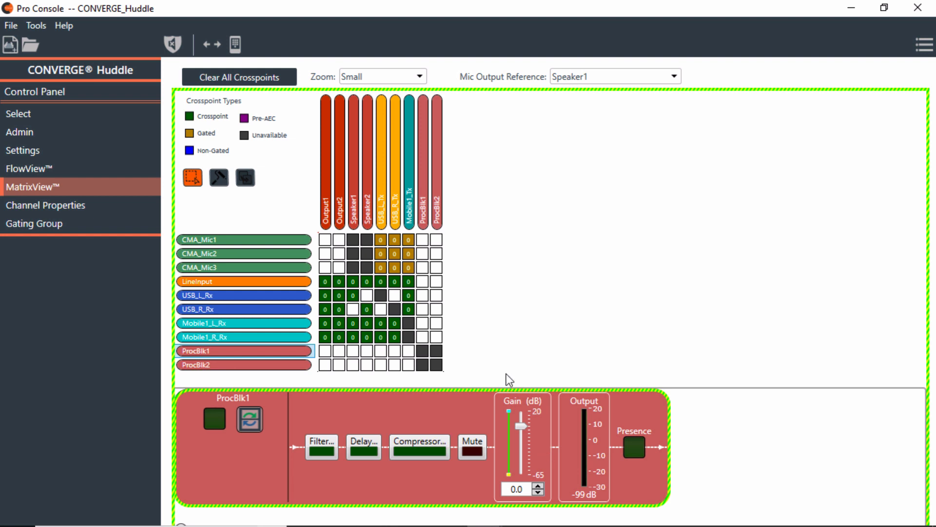
Go to the Gating Group settings page
click(56, 223)
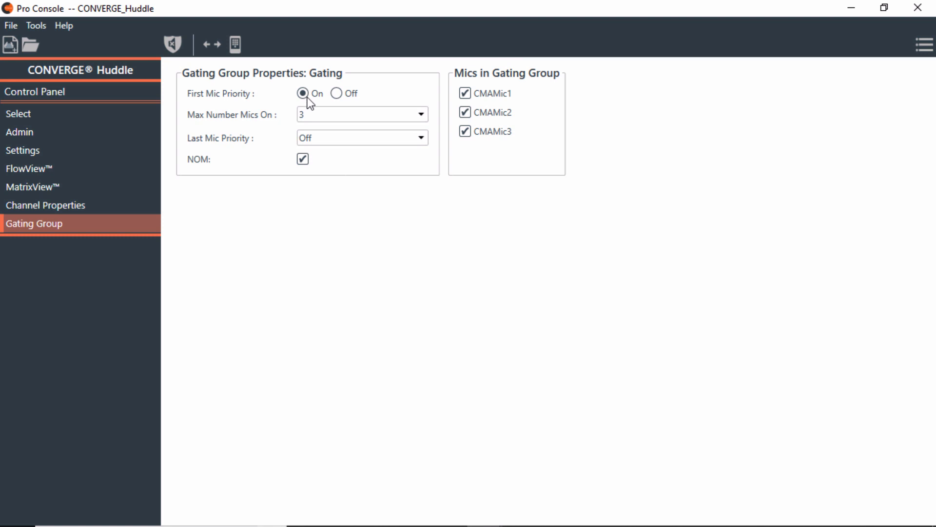
Select CMA_Mic1, CMA_Mic2 and CMA_Mic3 in Channel Properties and show them as separate strips
click(86, 203)
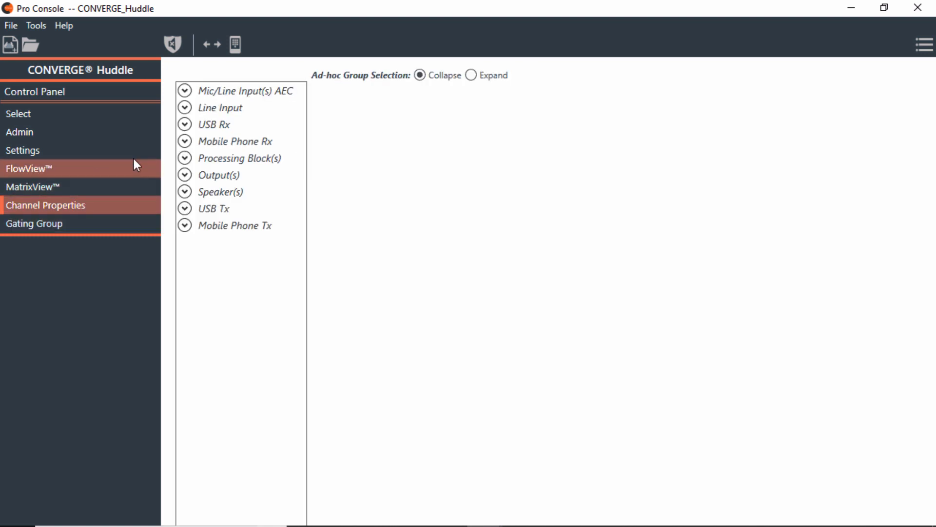
click(184, 91)
click(222, 105)
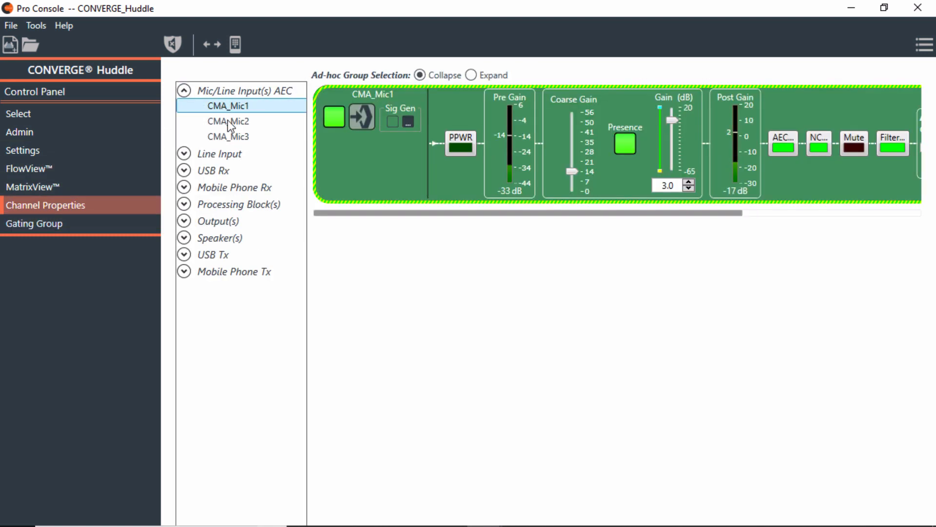
shift+click(229, 137)
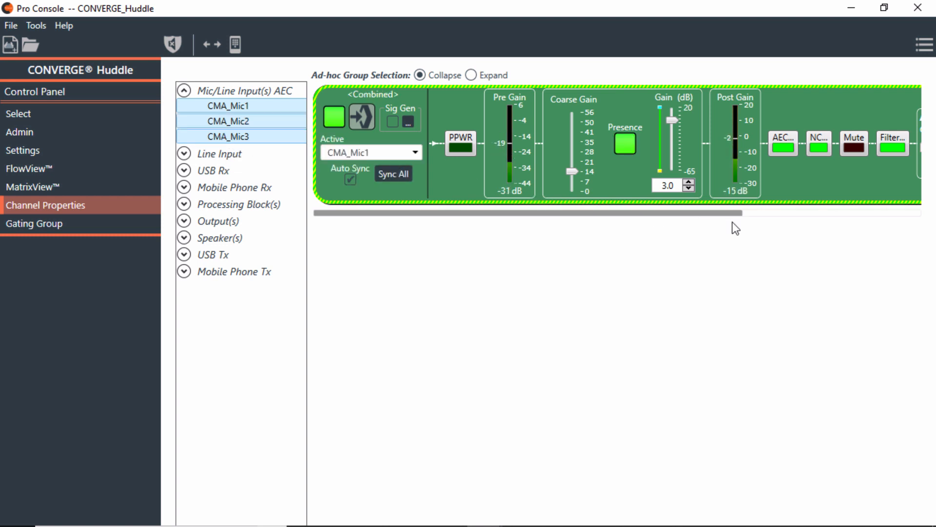
click(809, 213)
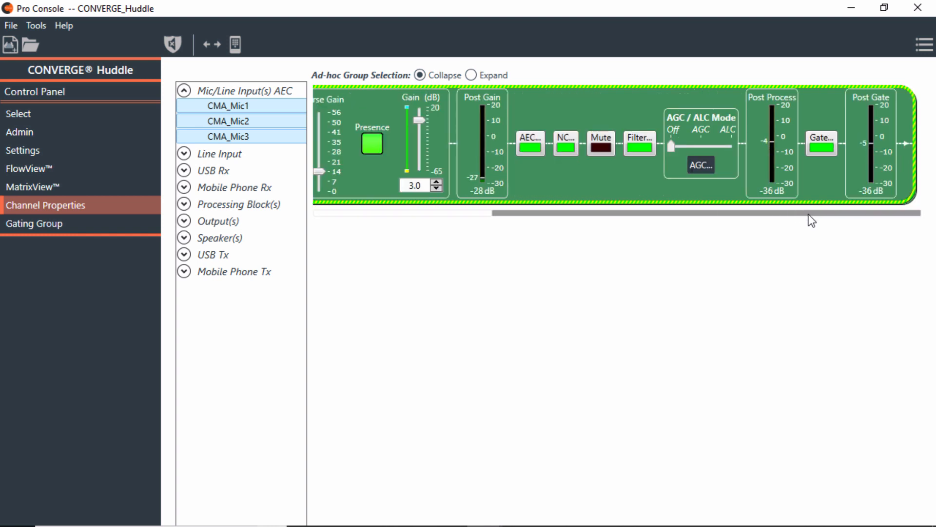
click(471, 74)
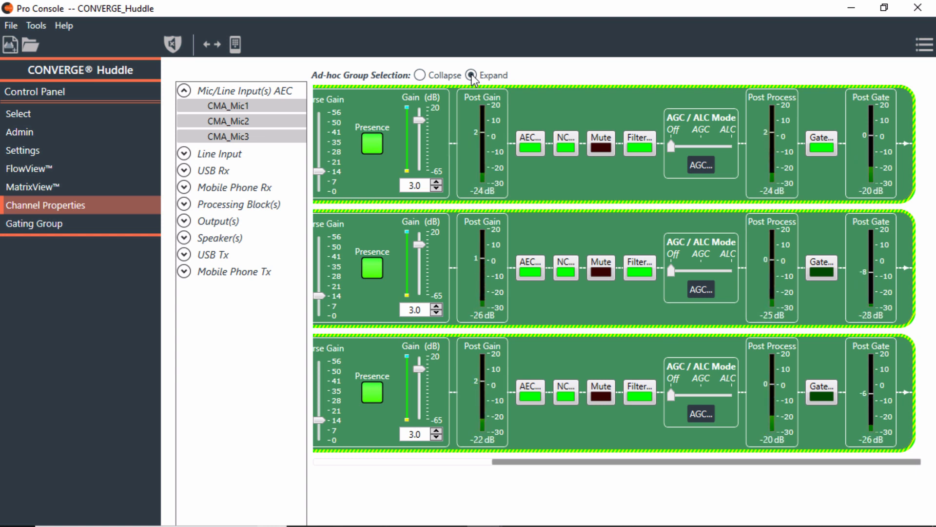
Collapse the three mics into one strip, expand them again, and bring up CMA_Mic1's channel options menu
click(420, 75)
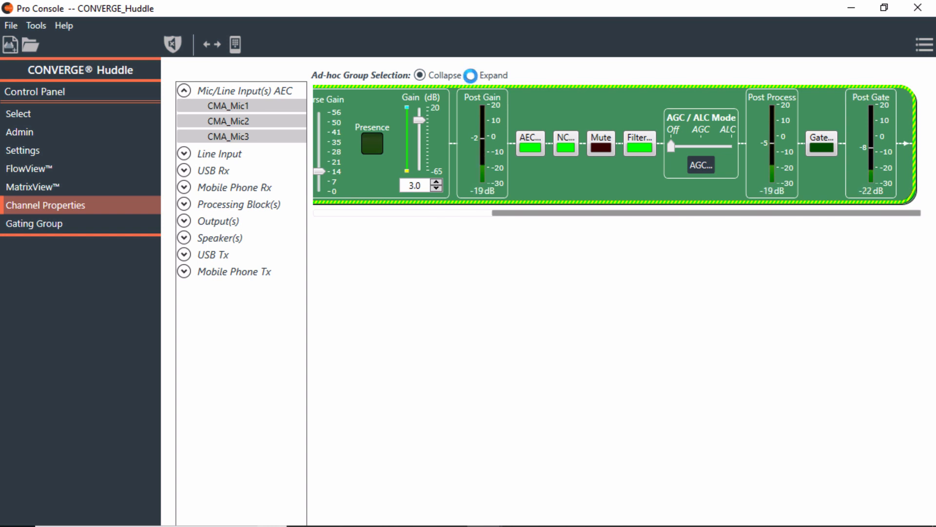
click(471, 76)
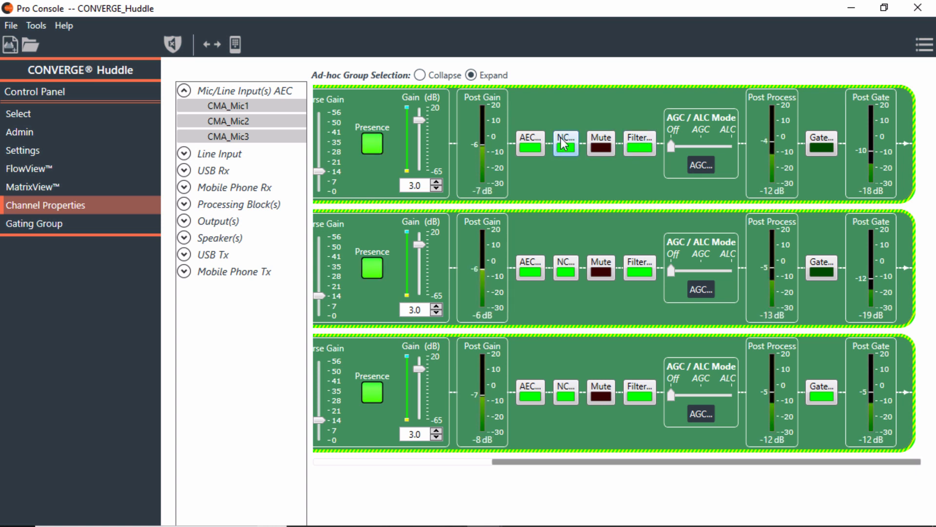
right_click(536, 179)
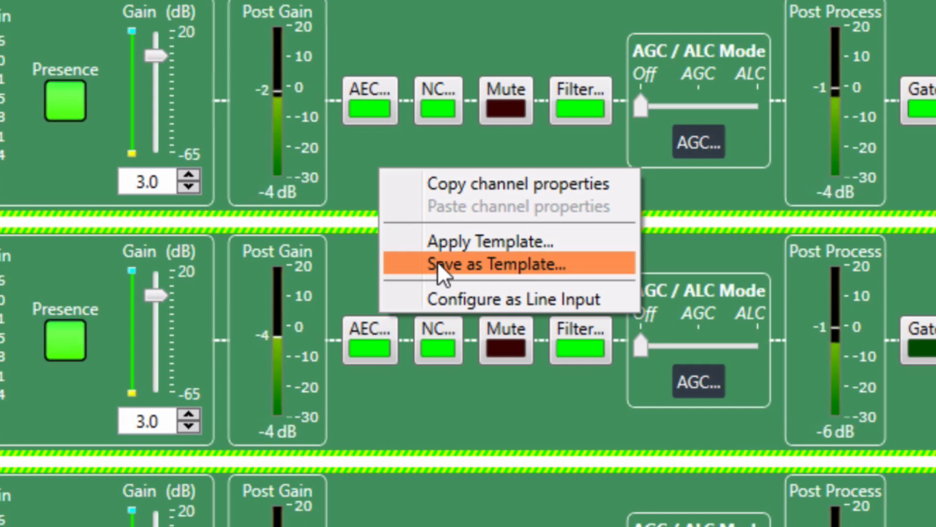
Save the mic channel settings as template 'CMA_MIC_Settings' with an empty description
click(438, 262)
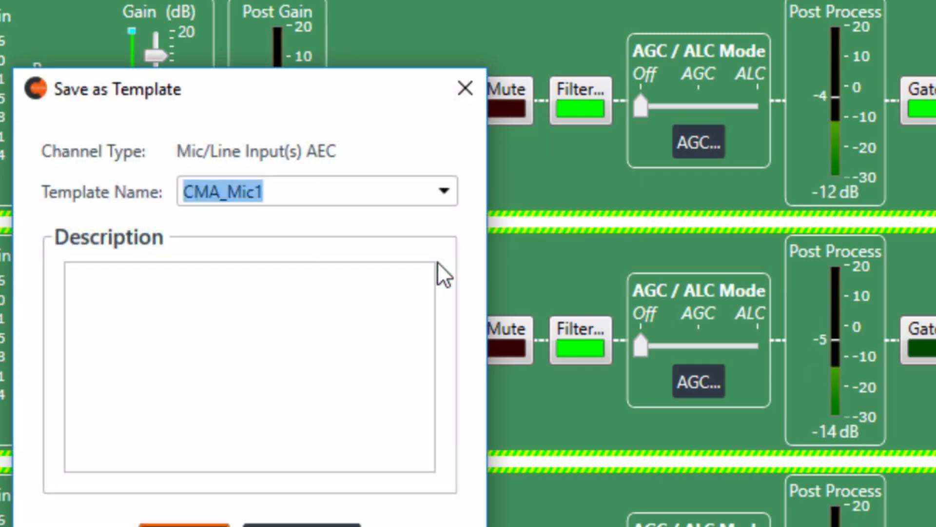
click(281, 194)
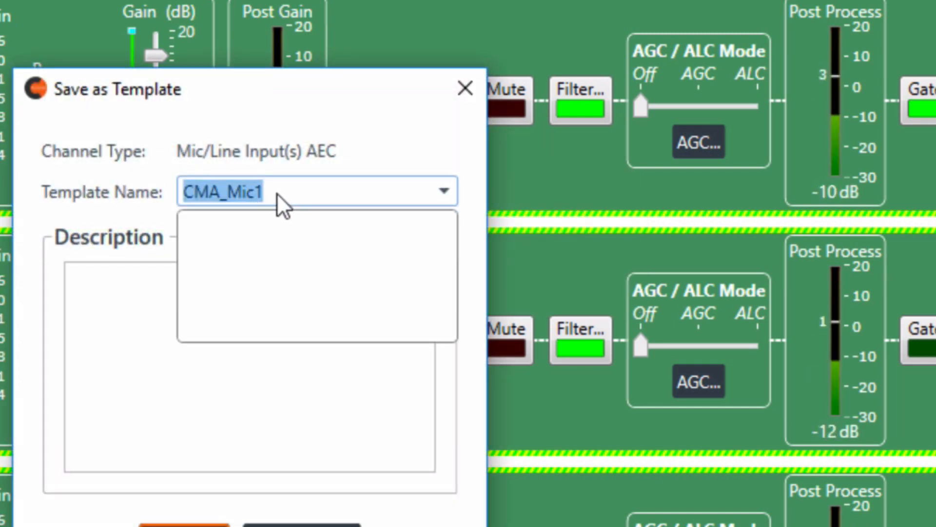
click(277, 192)
key(BackSpace)
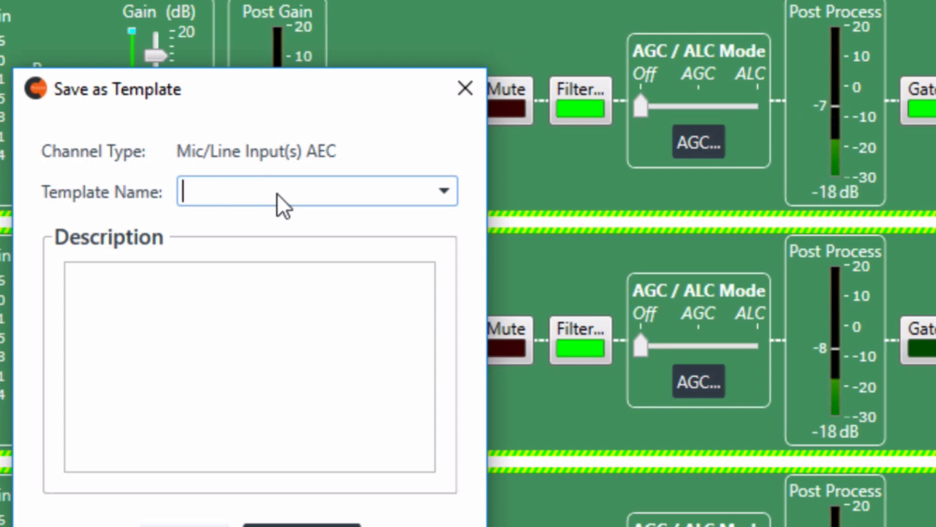
text(CMA)
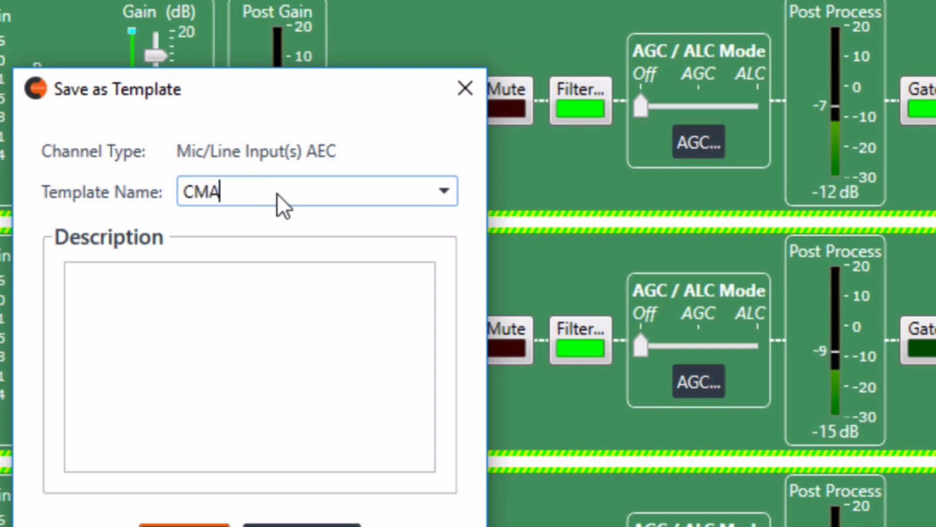
text(_M)
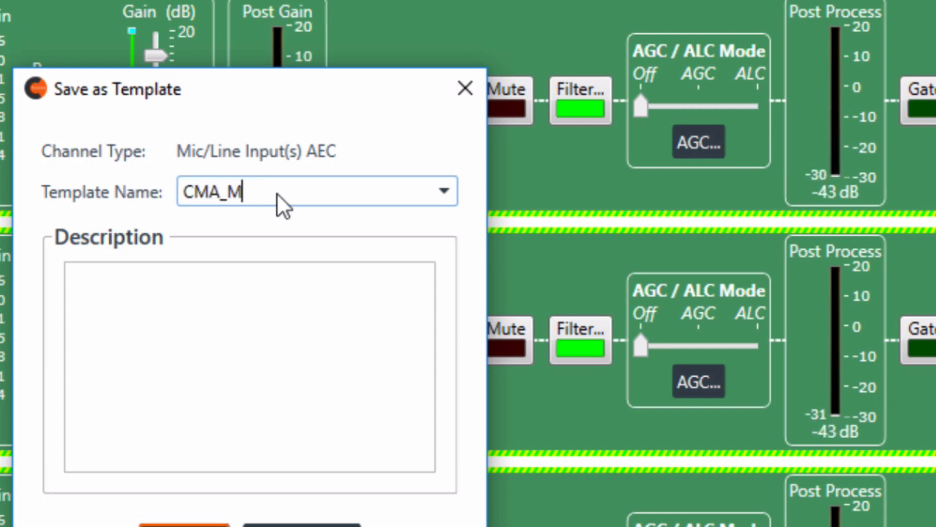
text(IC Setting)
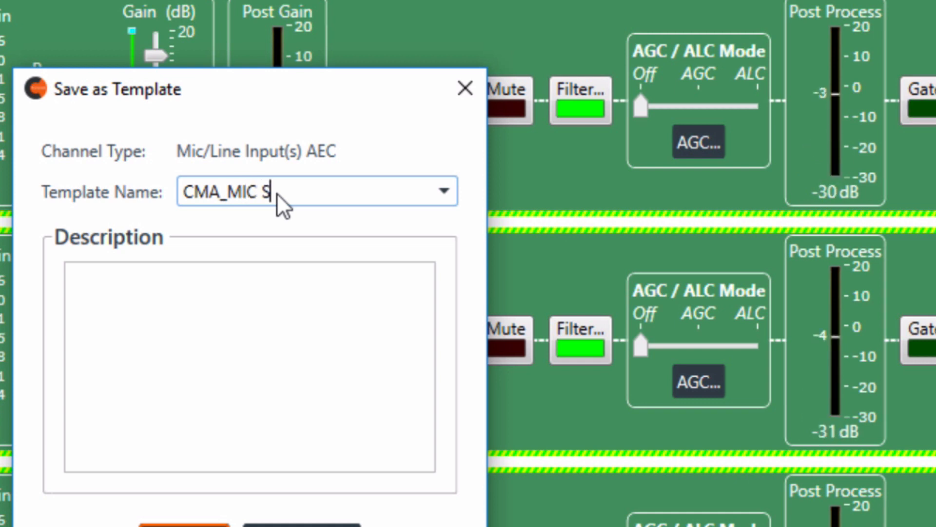
key(BackSpace)
key(BackSpace)
key(BackSpace)
key(BackSpace)
key(BackSpace)
key(BackSpace)
key(BackSpace)
key(BackSpace)
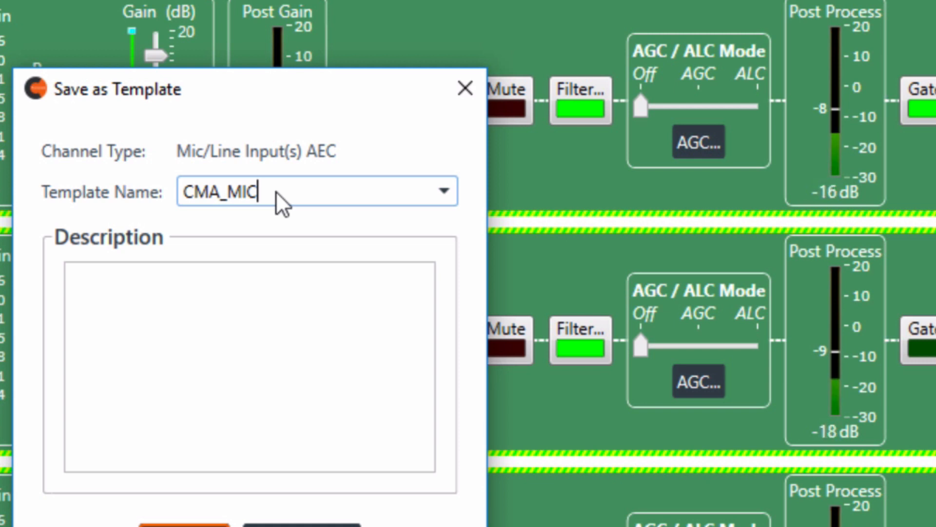
text(_Settin)
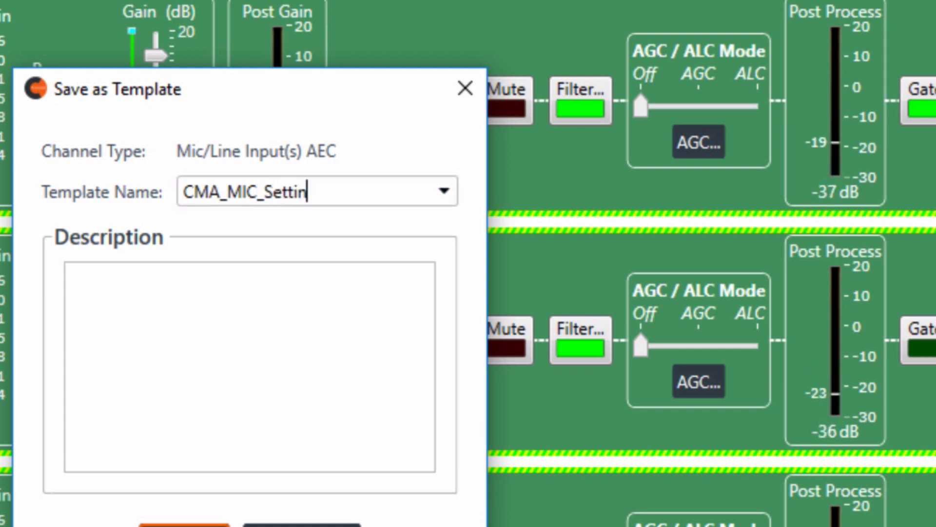
text(gs)
click(229, 289)
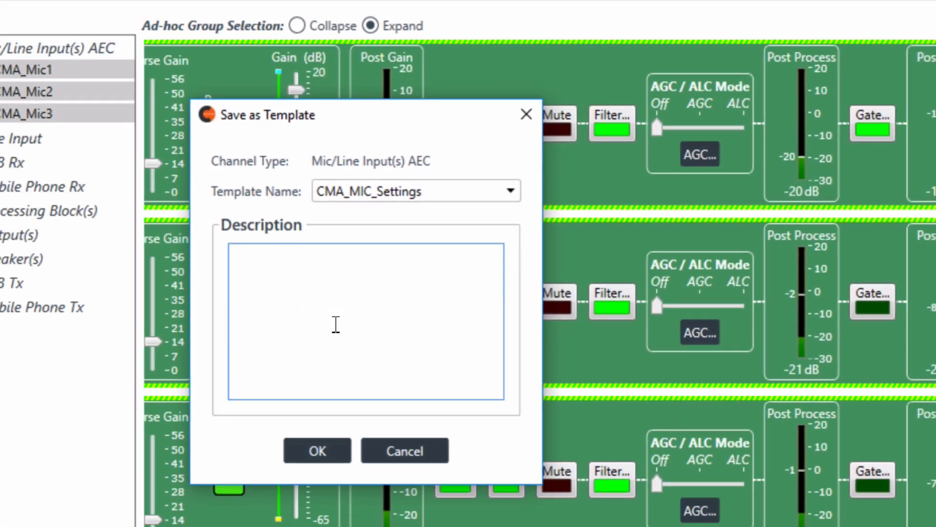
click(323, 456)
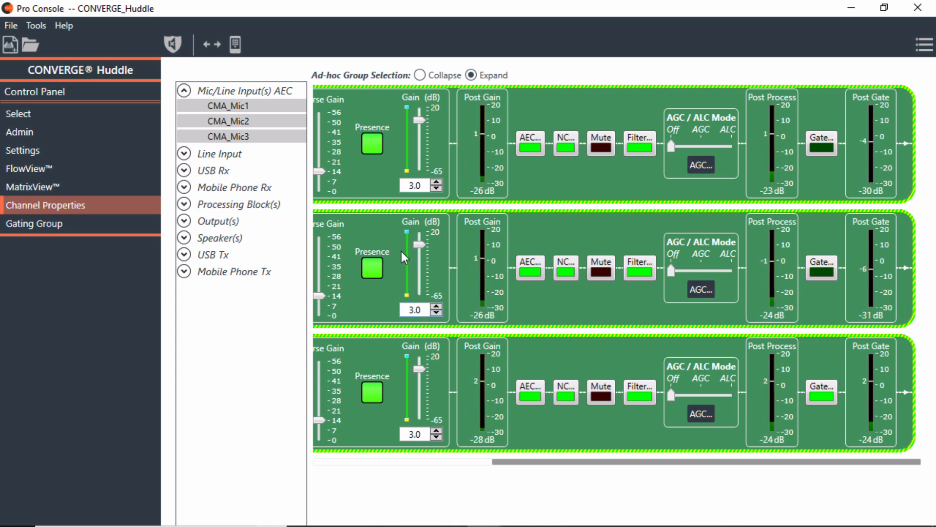
Check that CMA_MIC_Settings is offered under Apply Template for the second mic, cancel, and return to Select
right_click(545, 176)
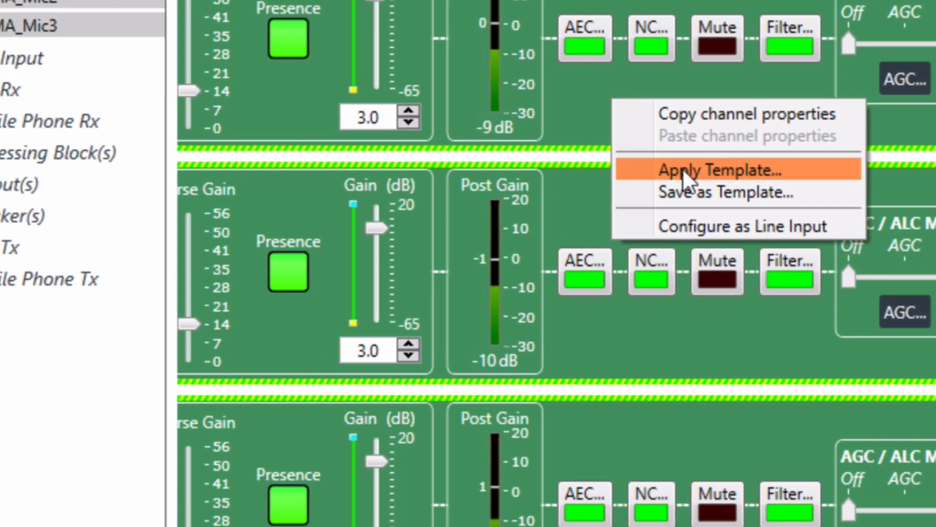
click(683, 169)
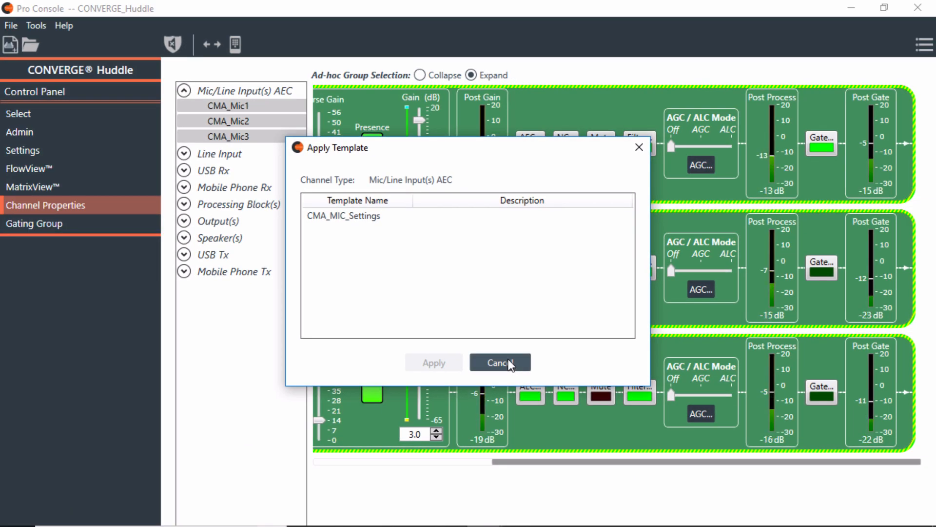
click(508, 363)
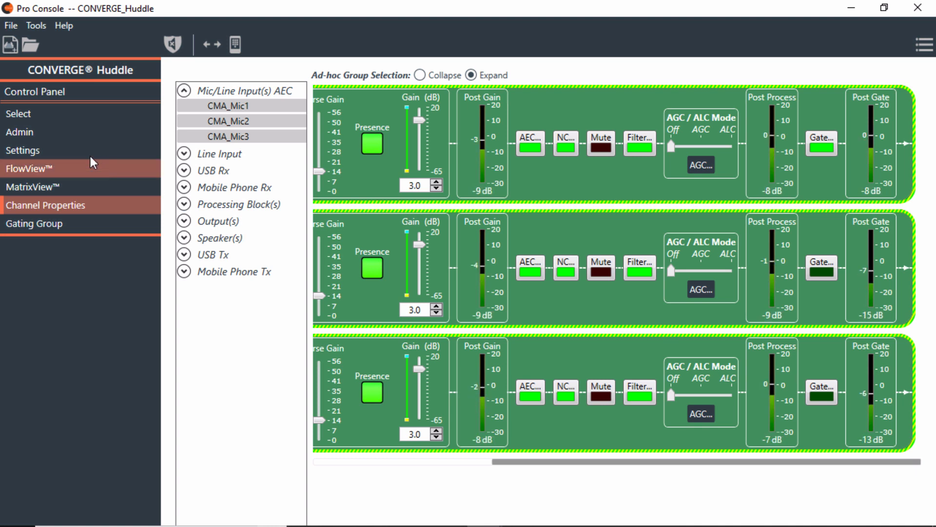
click(43, 113)
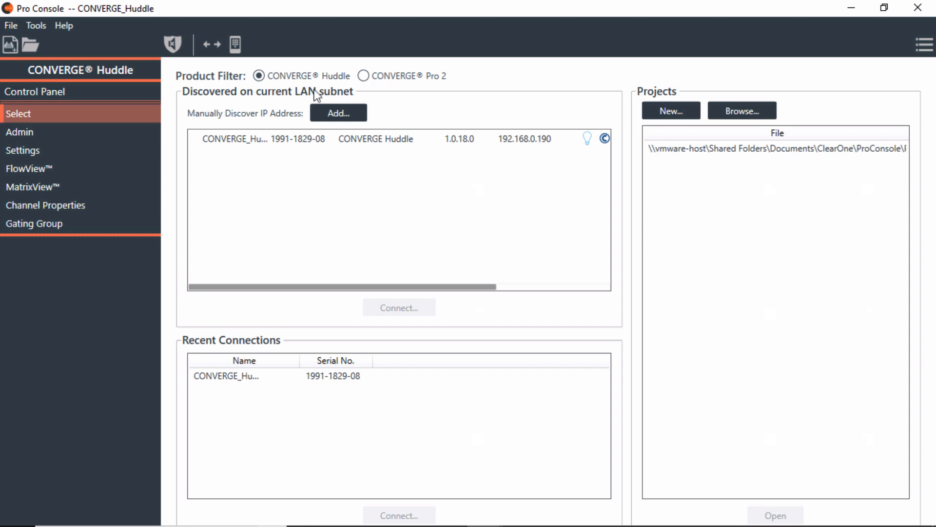
View the Admin information page, then display the Huddle's FlowView diagram
click(58, 130)
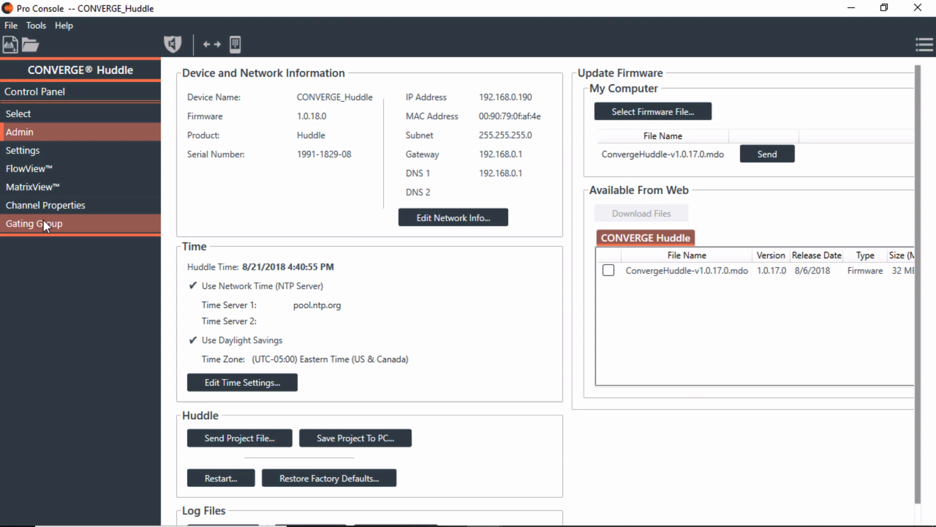
click(34, 172)
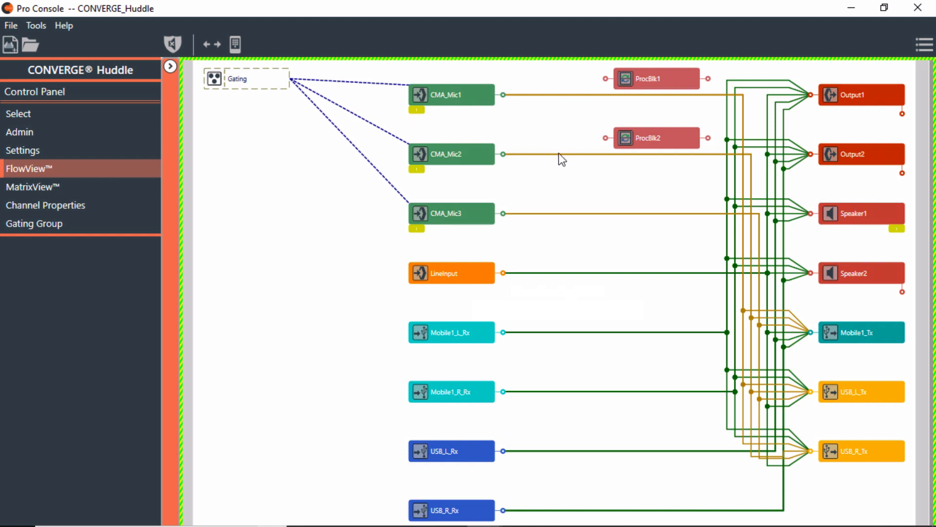
Check the diagram layout and CMA_Mic1 routing menus, closing both without changes
right_click(526, 96)
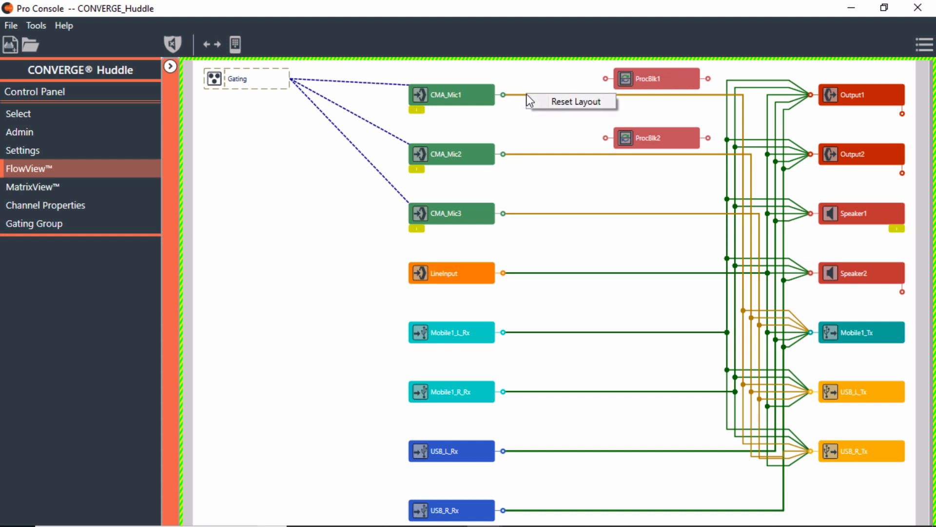
click(522, 122)
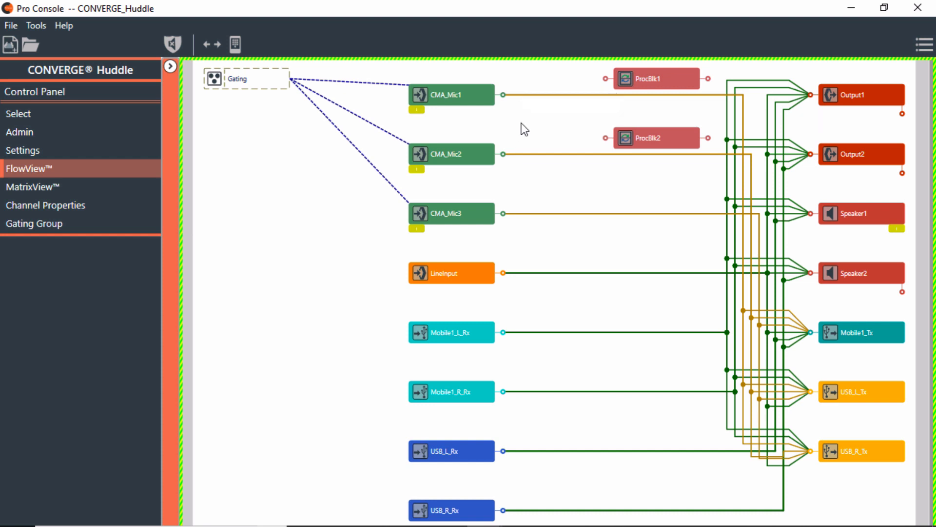
right_click(553, 96)
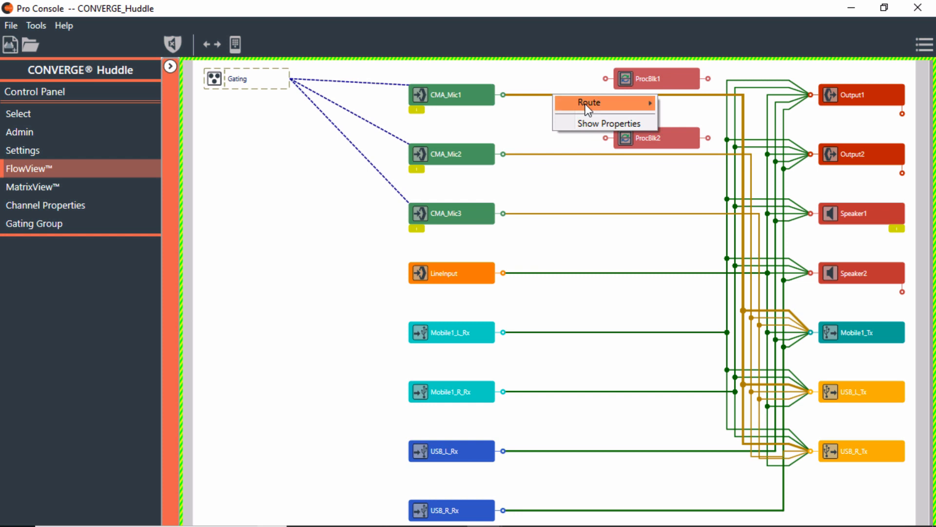
mouse_move(586, 103)
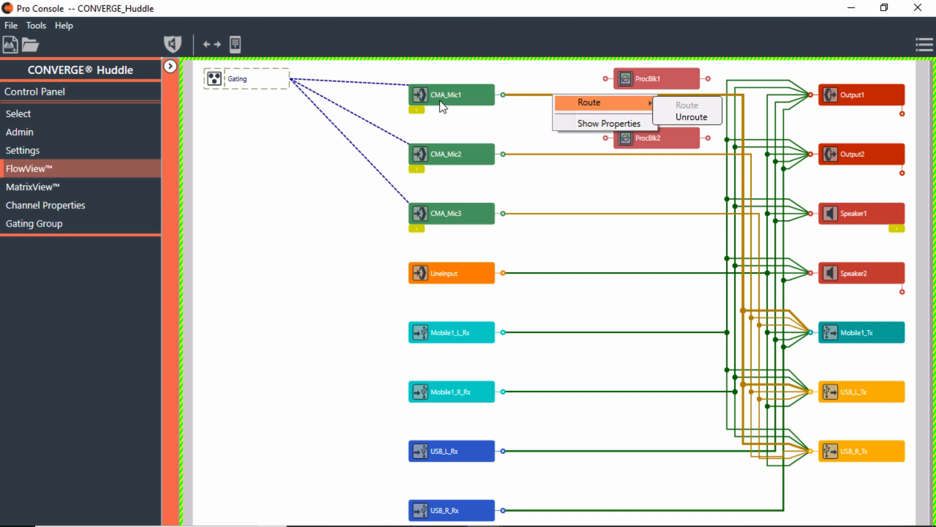
click(516, 119)
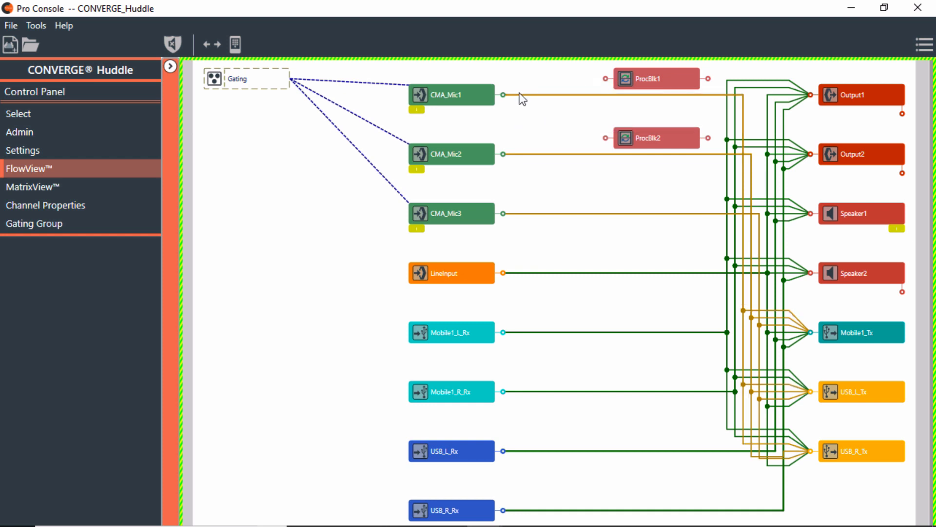
Route CMA_Mic1 into ProcBlk1's input and ProcBlk1's output on to Output1
click(503, 94)
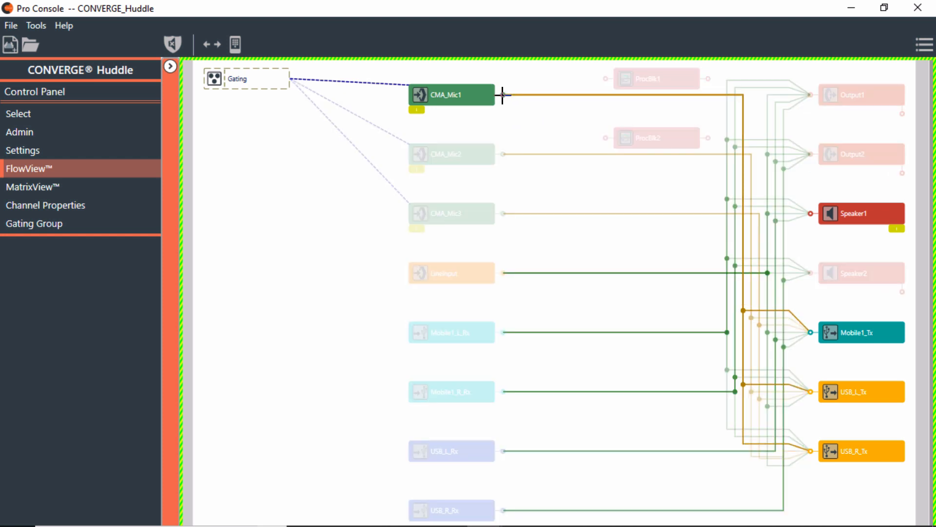
drag(503, 94, 605, 80)
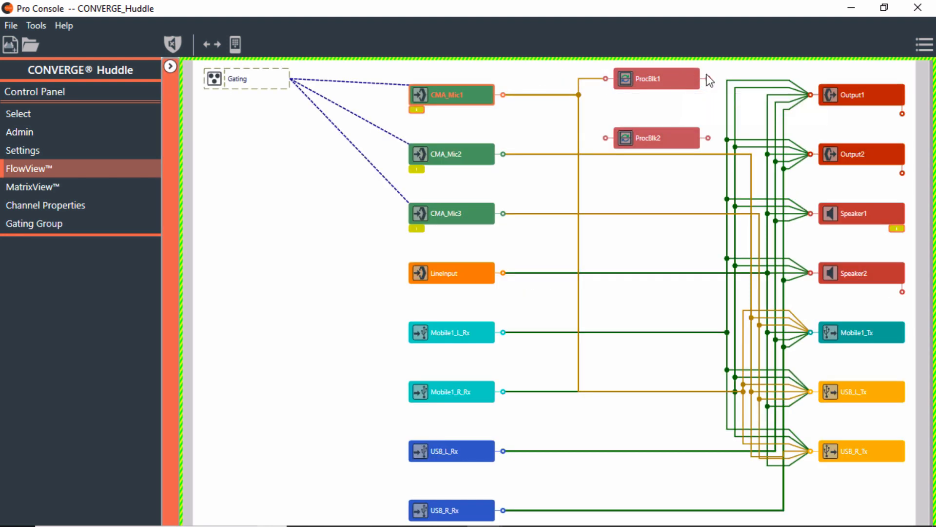
drag(708, 78, 809, 96)
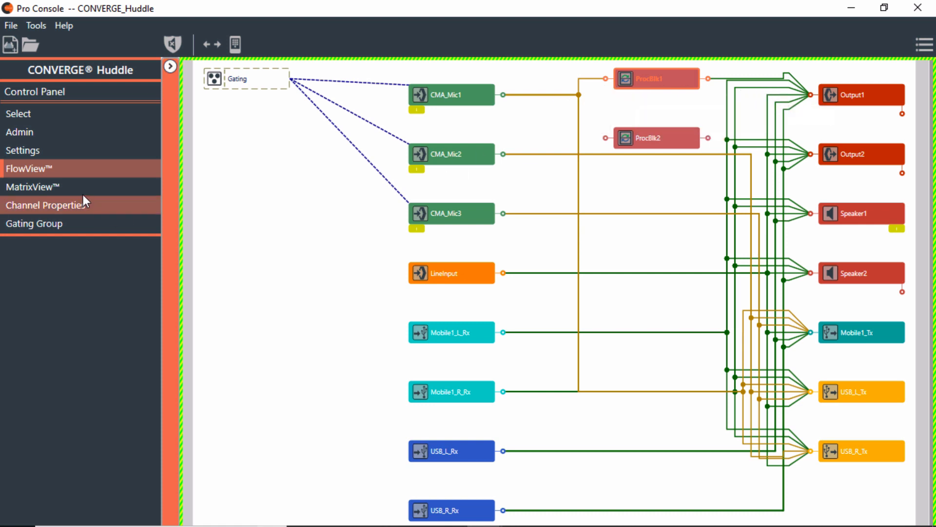
In MatrixView, cycle CMA_Mic1/ProcBlk1 past Non-Gated and Pre-AEC to empty, clear ProcBlk1/Output1, then return to FlowView
click(69, 188)
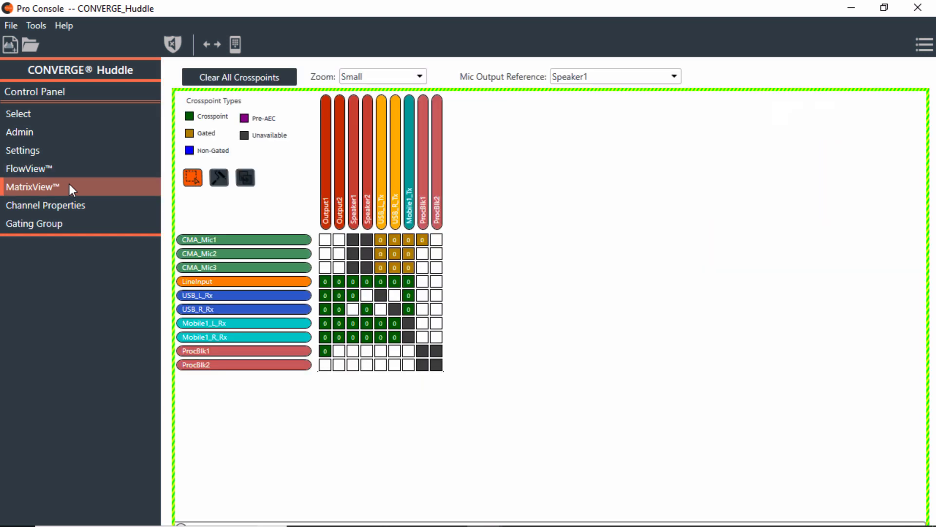
click(422, 241)
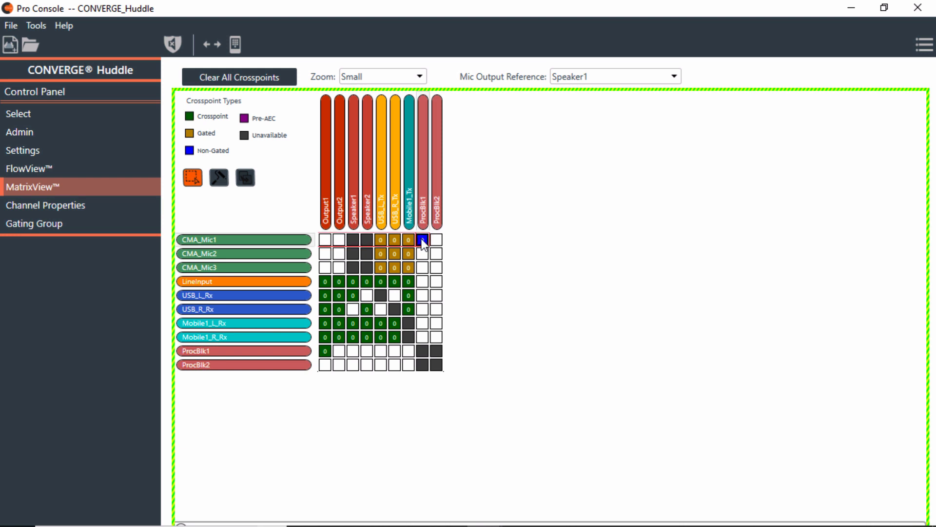
click(422, 241)
click(422, 240)
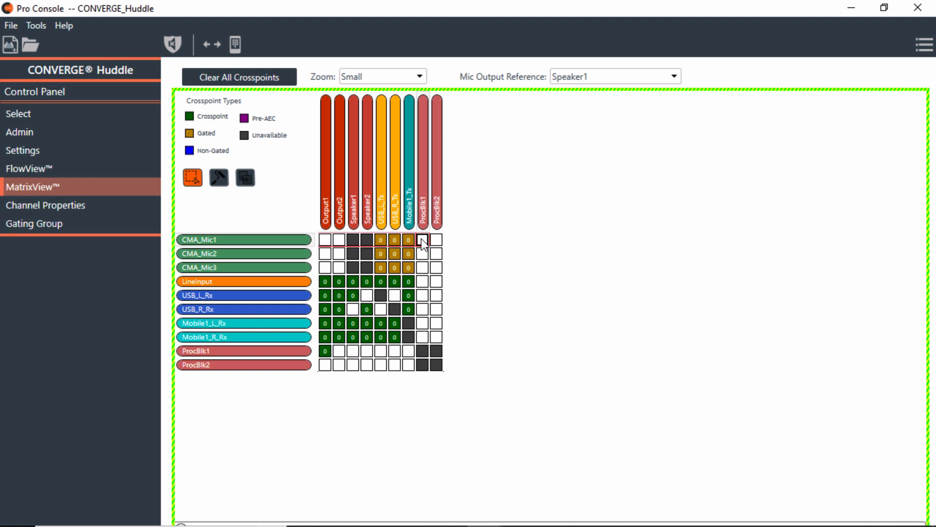
click(324, 351)
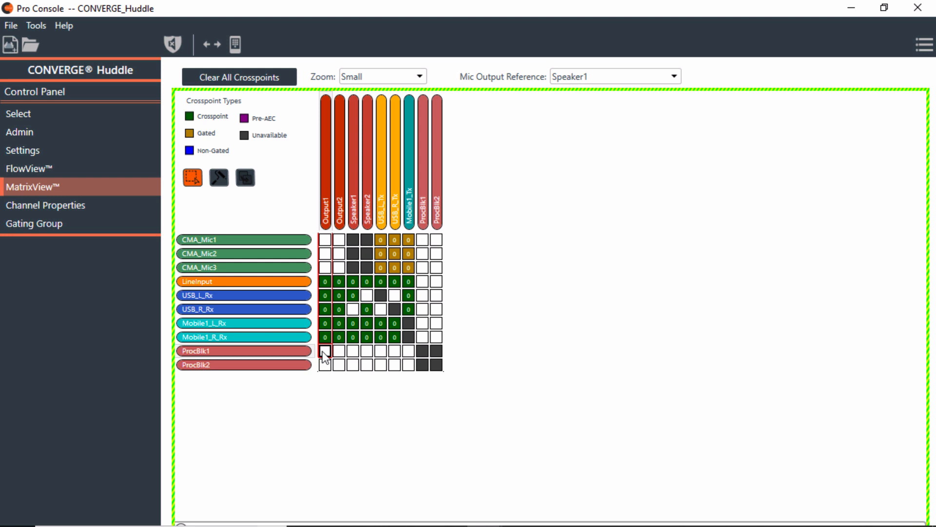
click(31, 169)
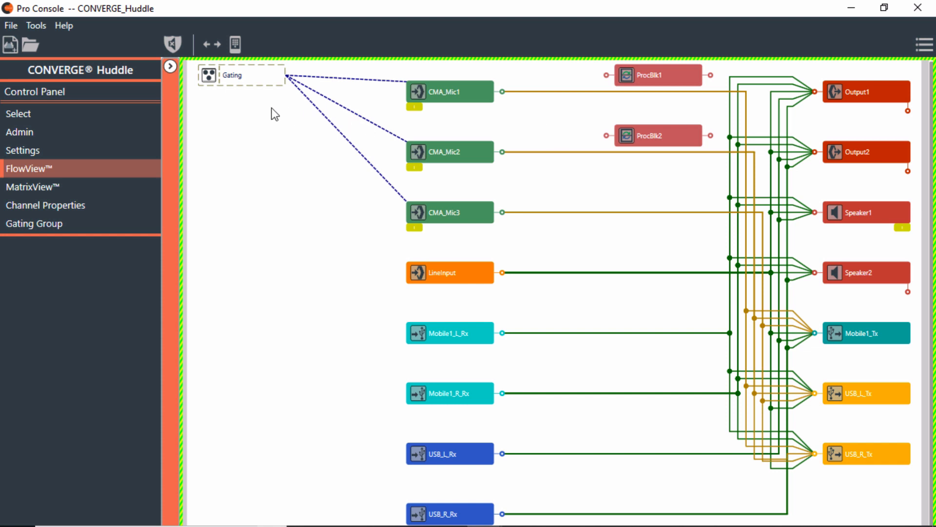
click(170, 67)
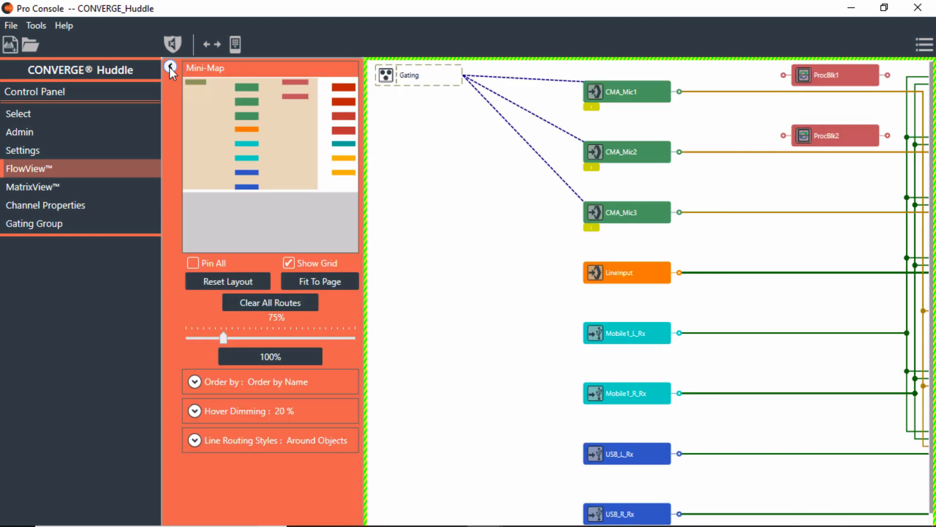
click(194, 440)
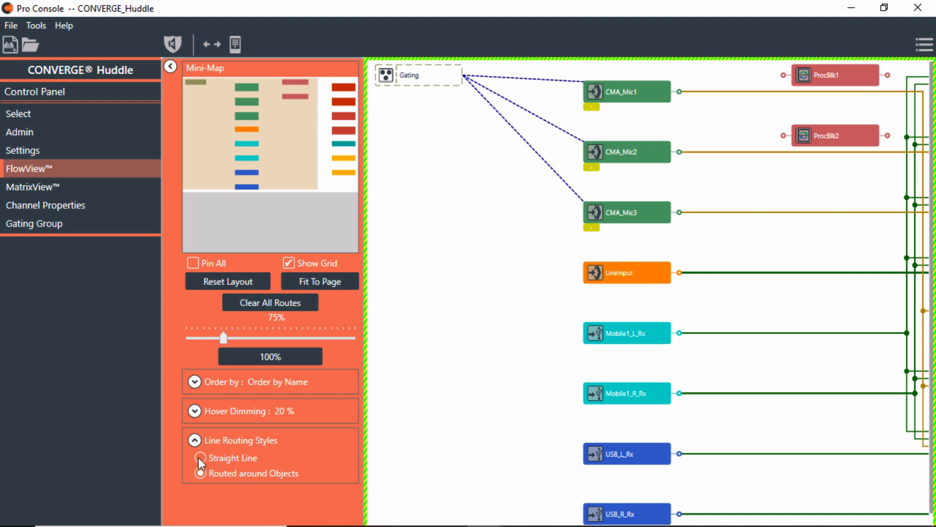
click(199, 457)
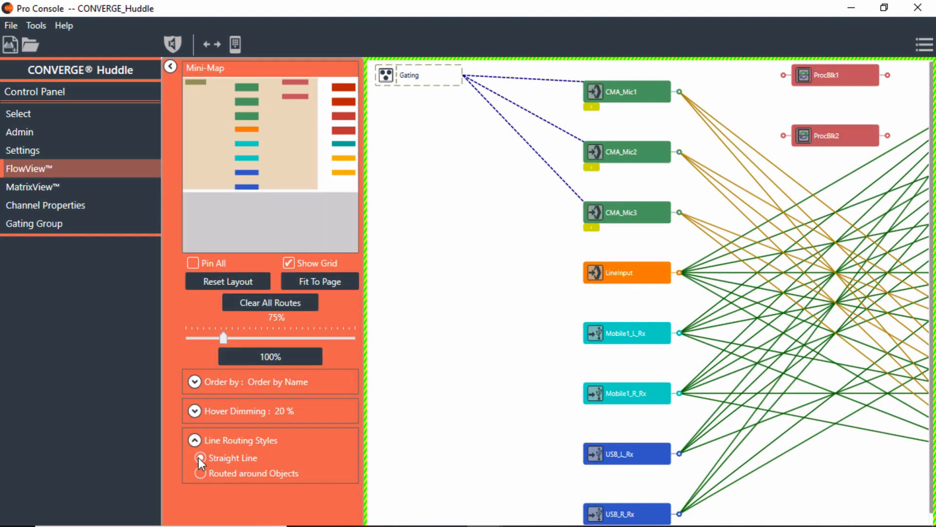
click(201, 473)
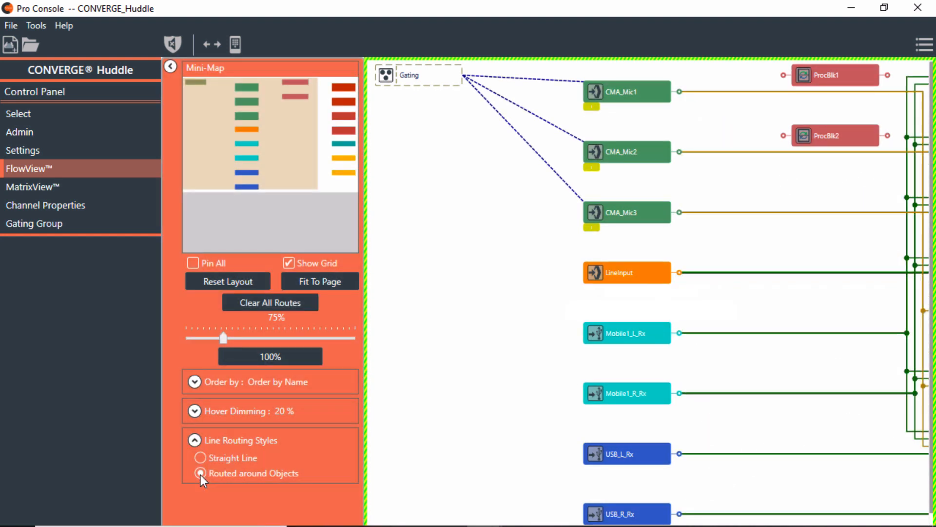
click(194, 440)
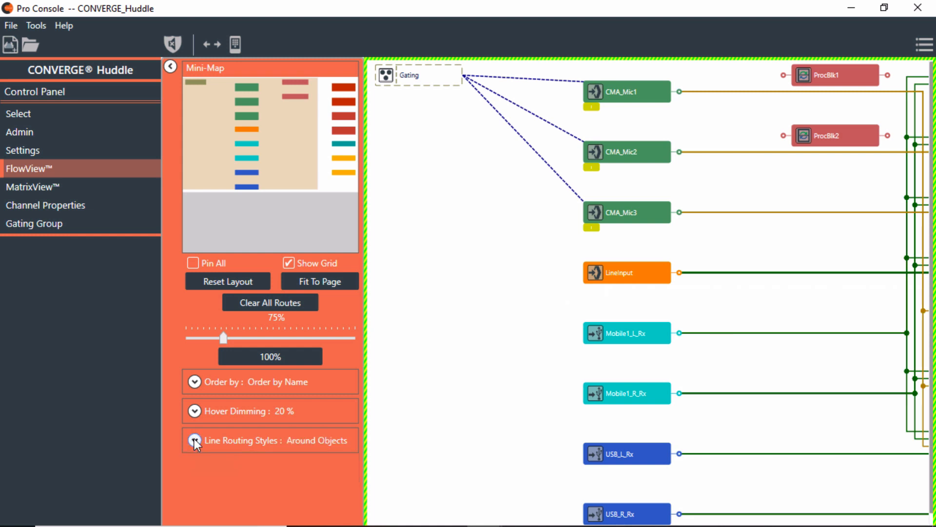
click(170, 66)
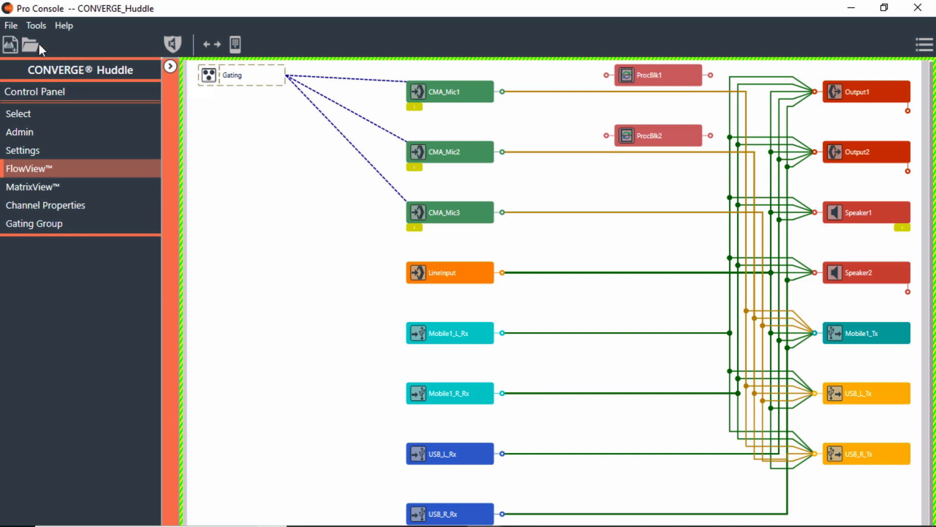
Leave the default FlowView Routing Style at Around Objects in Options, then show MatrixView
click(13, 22)
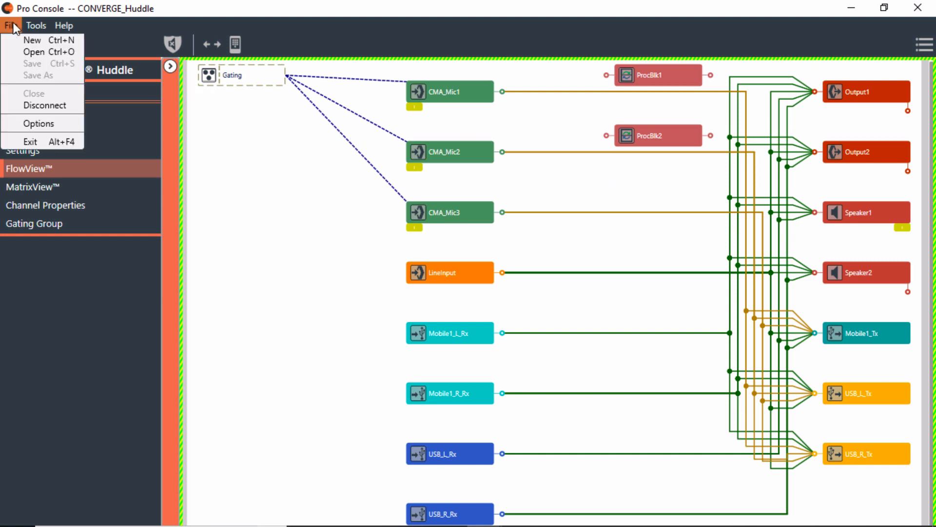
click(52, 124)
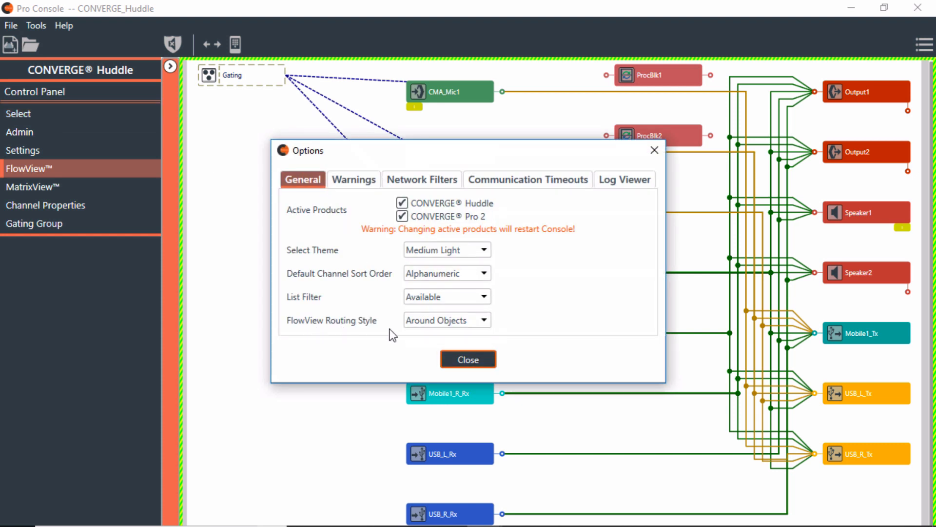
click(483, 320)
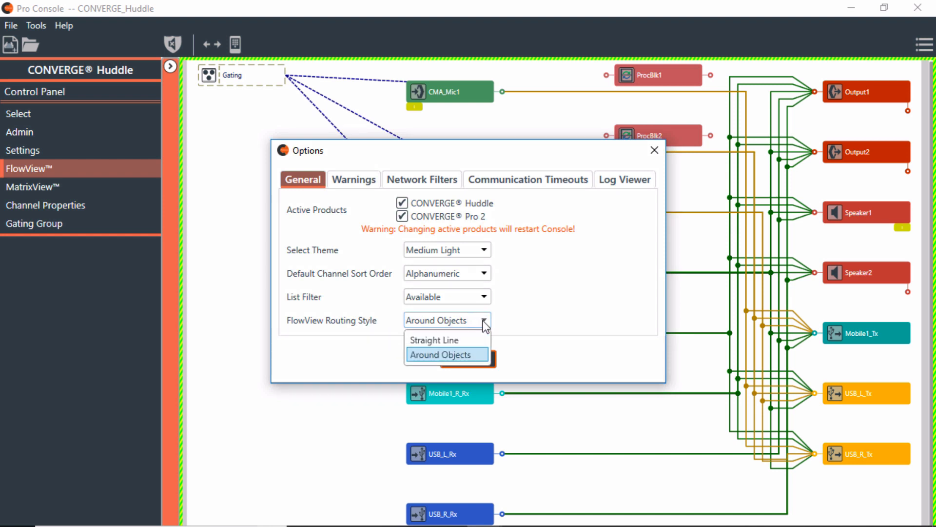
click(473, 354)
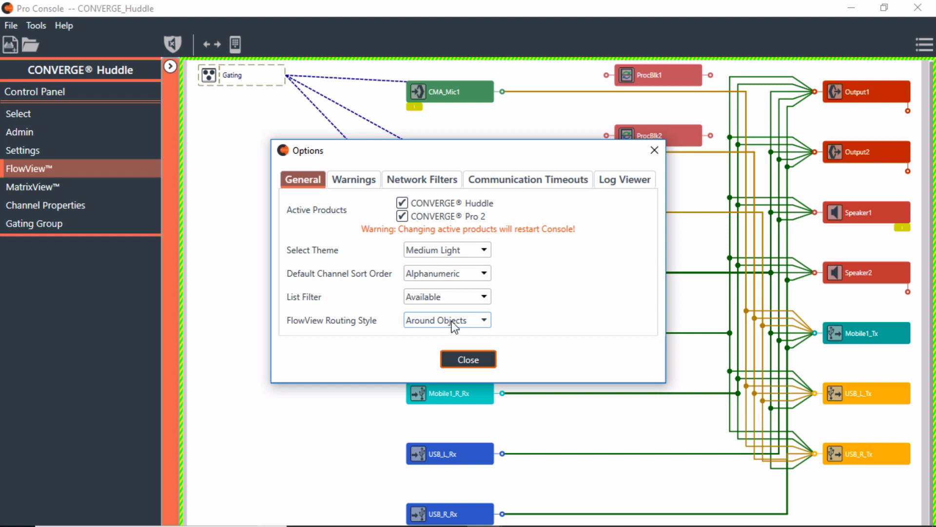
click(475, 359)
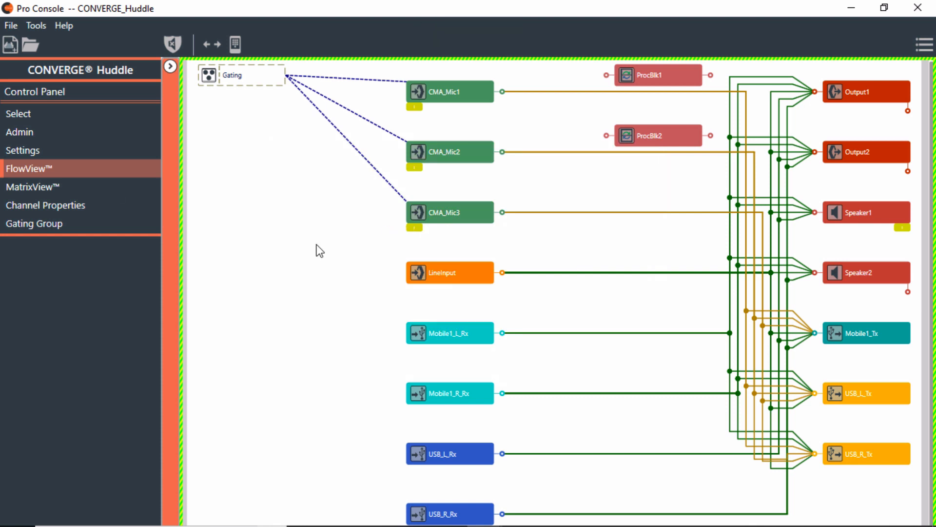
click(47, 188)
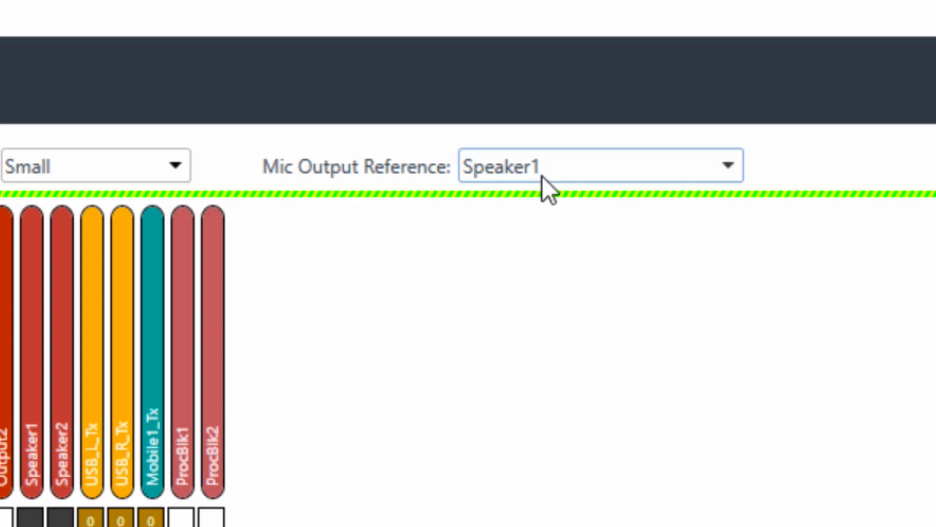
click(584, 171)
click(584, 171)
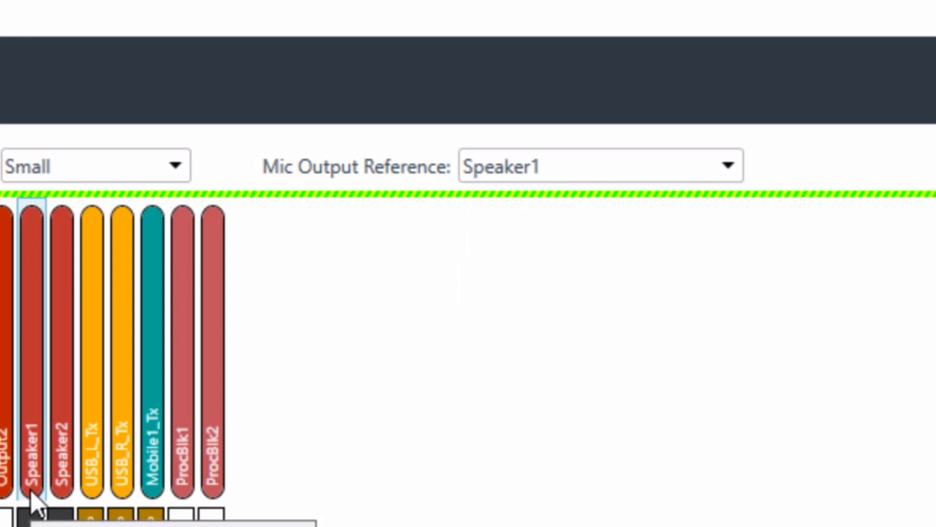
click(576, 165)
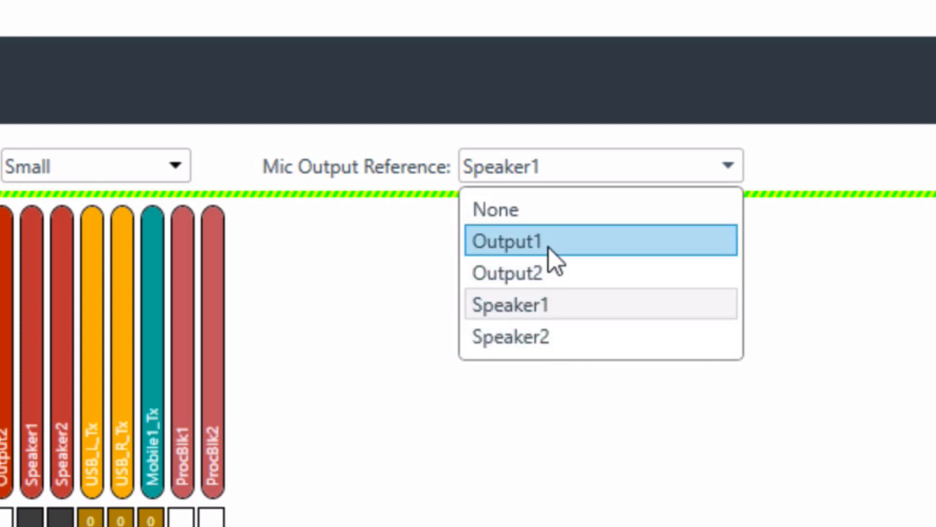
click(857, 292)
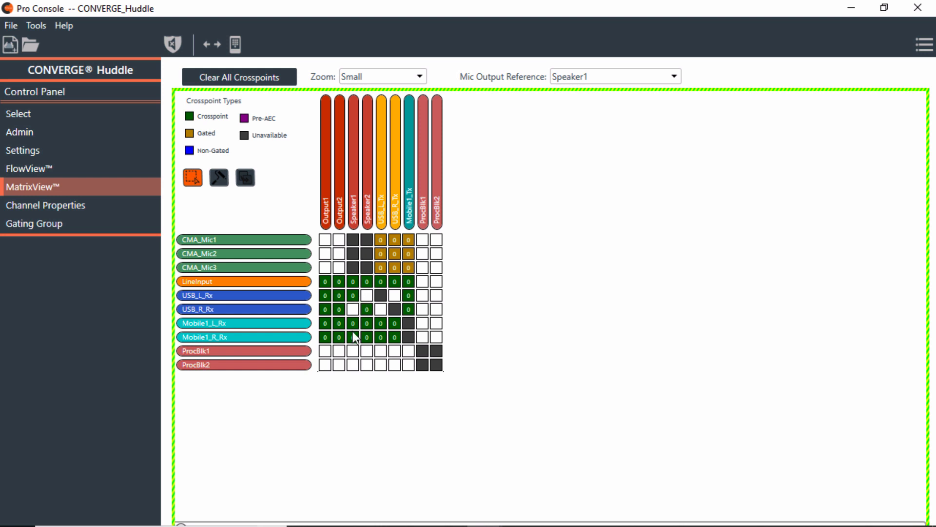
click(596, 78)
click(596, 78)
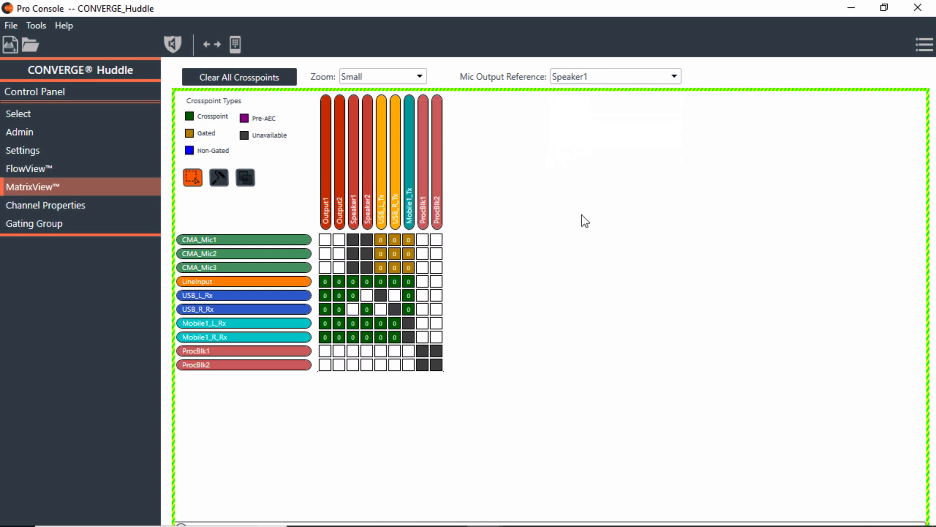